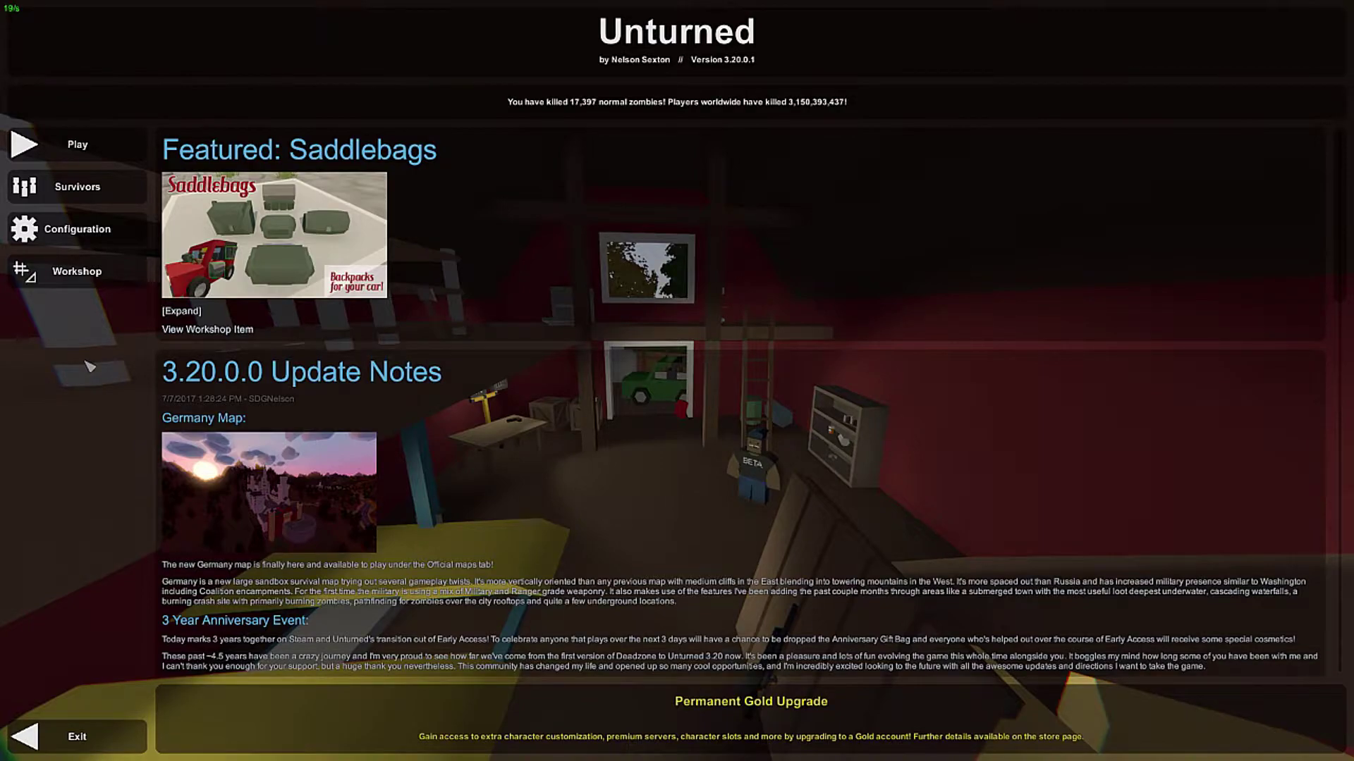
From the main menu, go into Workshop and open the map editor's list of maps
{"action": "left_click", "coordinate": [70, 268]}
{"action": "left_click", "coordinate": [687, 331]}
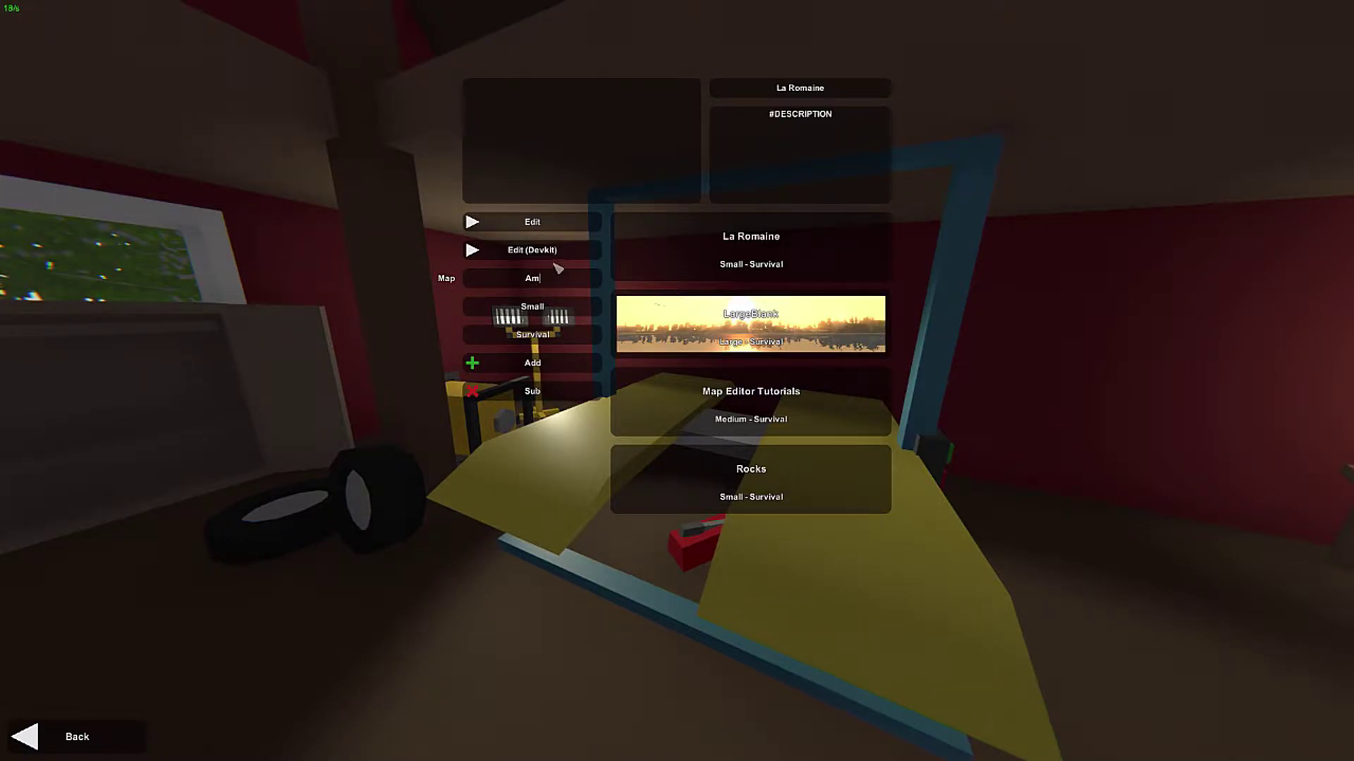
Add a new map named 'Small', then enter 'Medium' as the next map name
{"action": "key", "text": "BackSpace"}
{"action": "type", "text": "Small"}
{"action": "left_click", "coordinate": [535, 364]}
{"action": "left_click", "coordinate": [547, 282]}
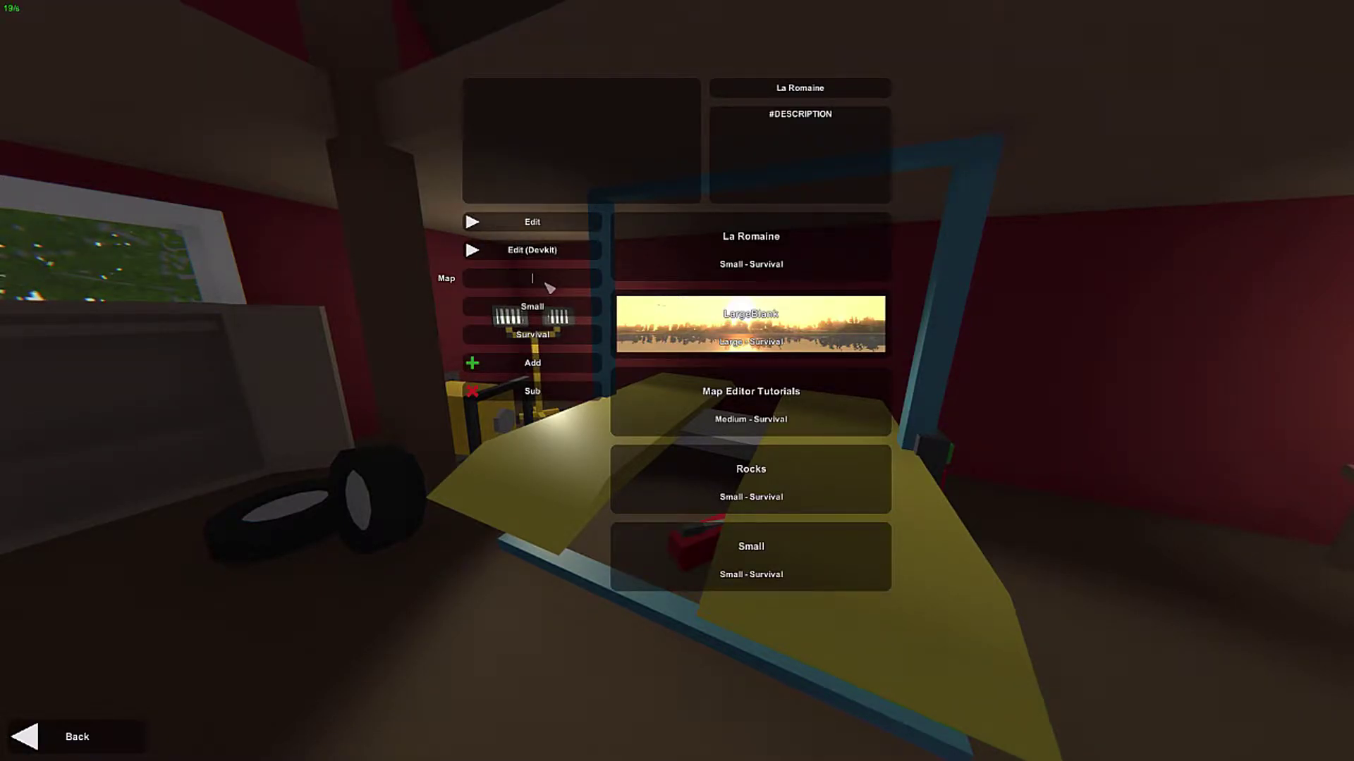
{"action": "type", "text": "Medium"}
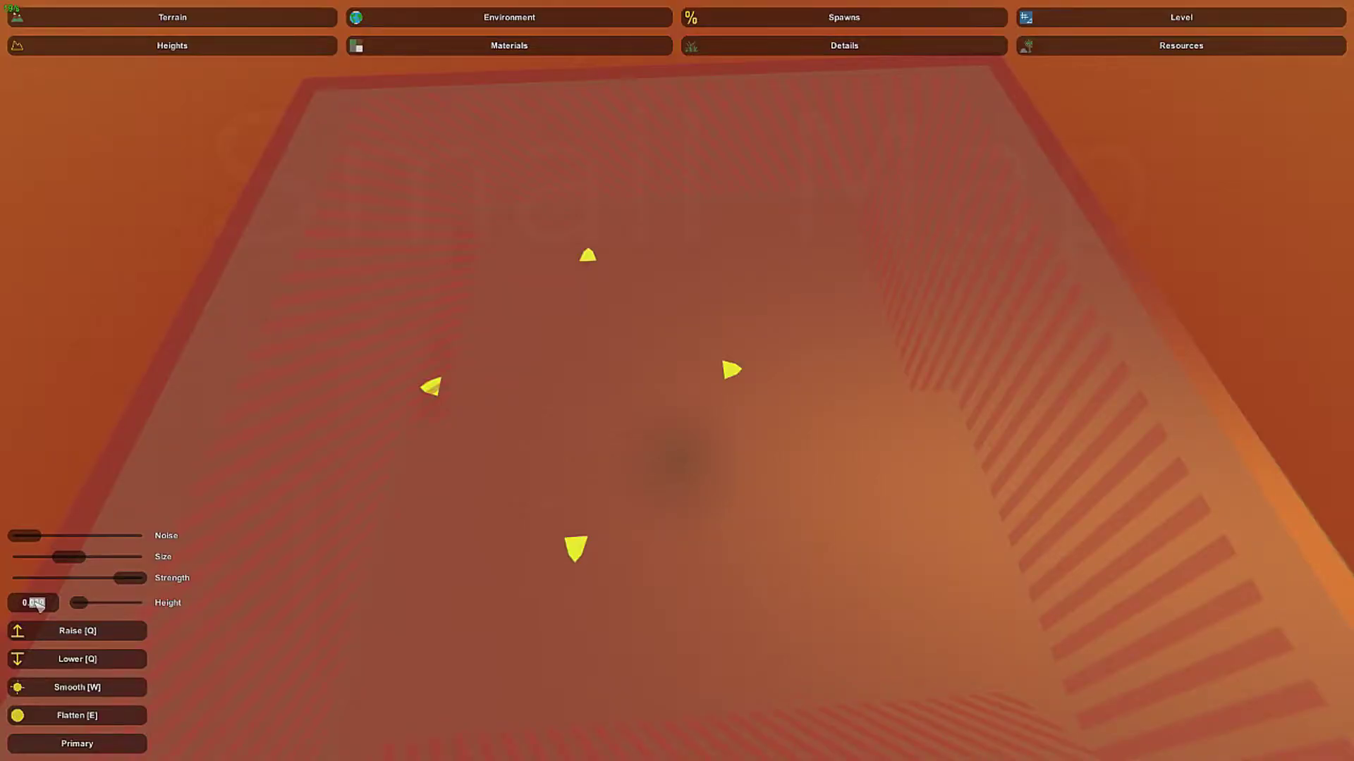
Sculpt hills into the Small map's terrain with a smaller brush, then bring up the pause menu
{"action": "key", "text": "w"}
{"action": "mouse_move", "coordinate": [531, 337]}
{"action": "left_mouse_down"}
{"action": "mouse_move", "coordinate": [663, 238]}
{"action": "mouse_move", "coordinate": [844, 354]}
{"action": "mouse_move", "coordinate": [768, 662]}
{"action": "mouse_move", "coordinate": [495, 565]}
{"action": "left_mouse_up"}
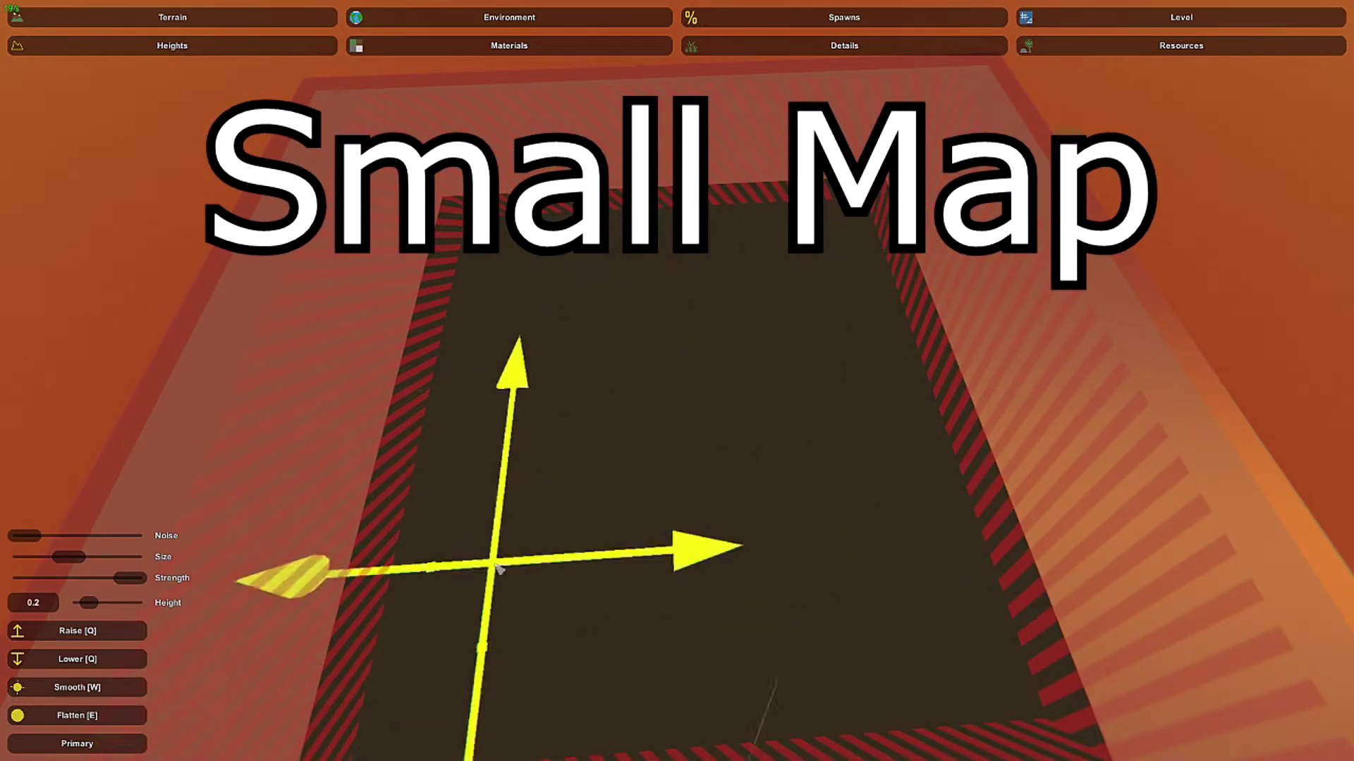
{"action": "key", "text": "Escape"}
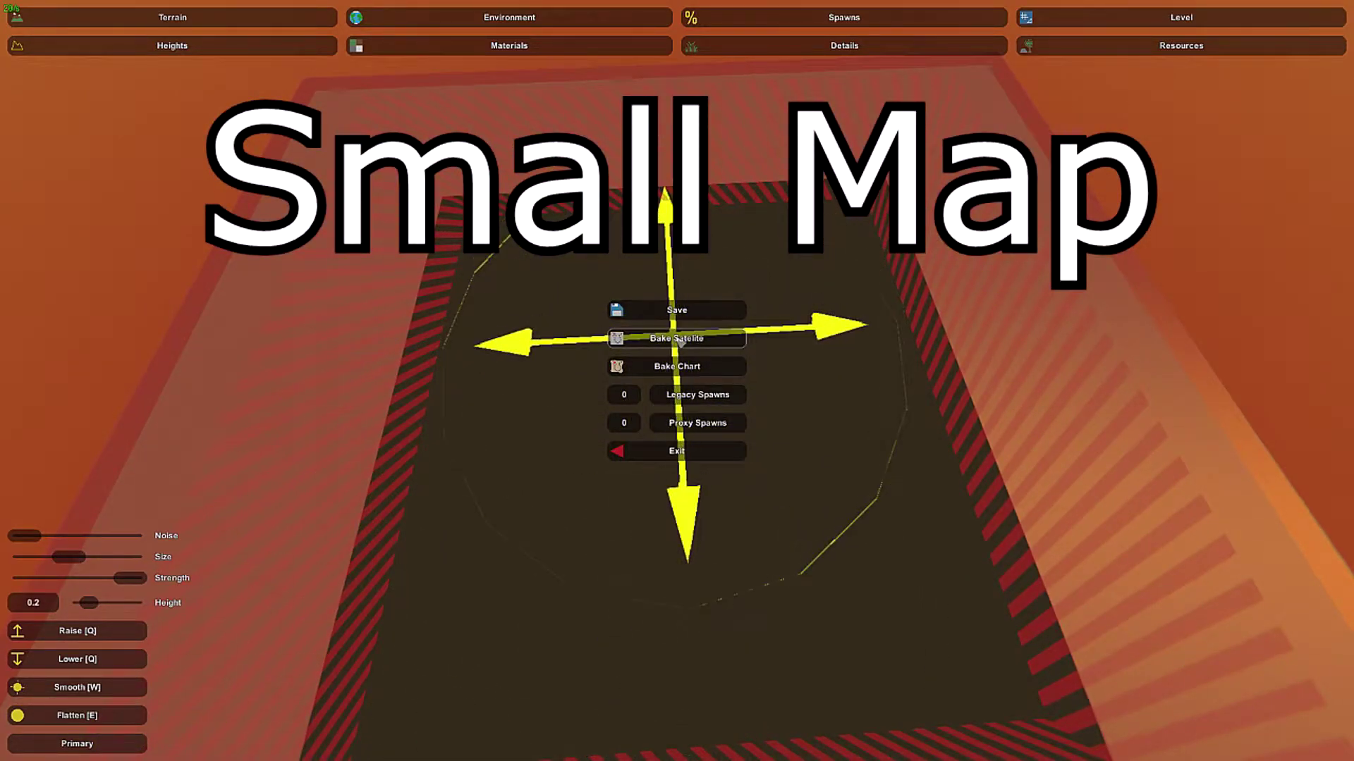
{"action": "key", "text": "Escape"}
{"action": "left_click_drag", "start_coordinate": [101, 557], "coordinate": [32, 558]}
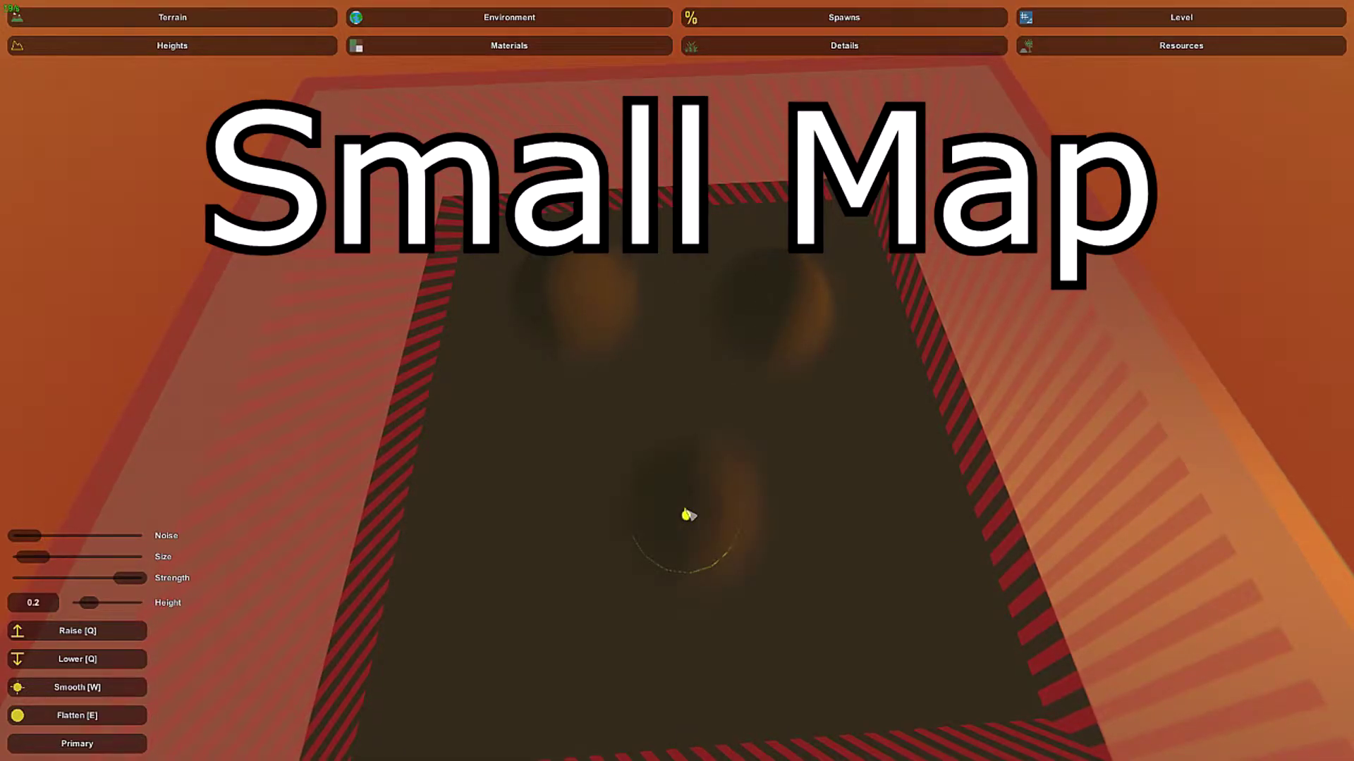
{"action": "key", "text": "Escape"}
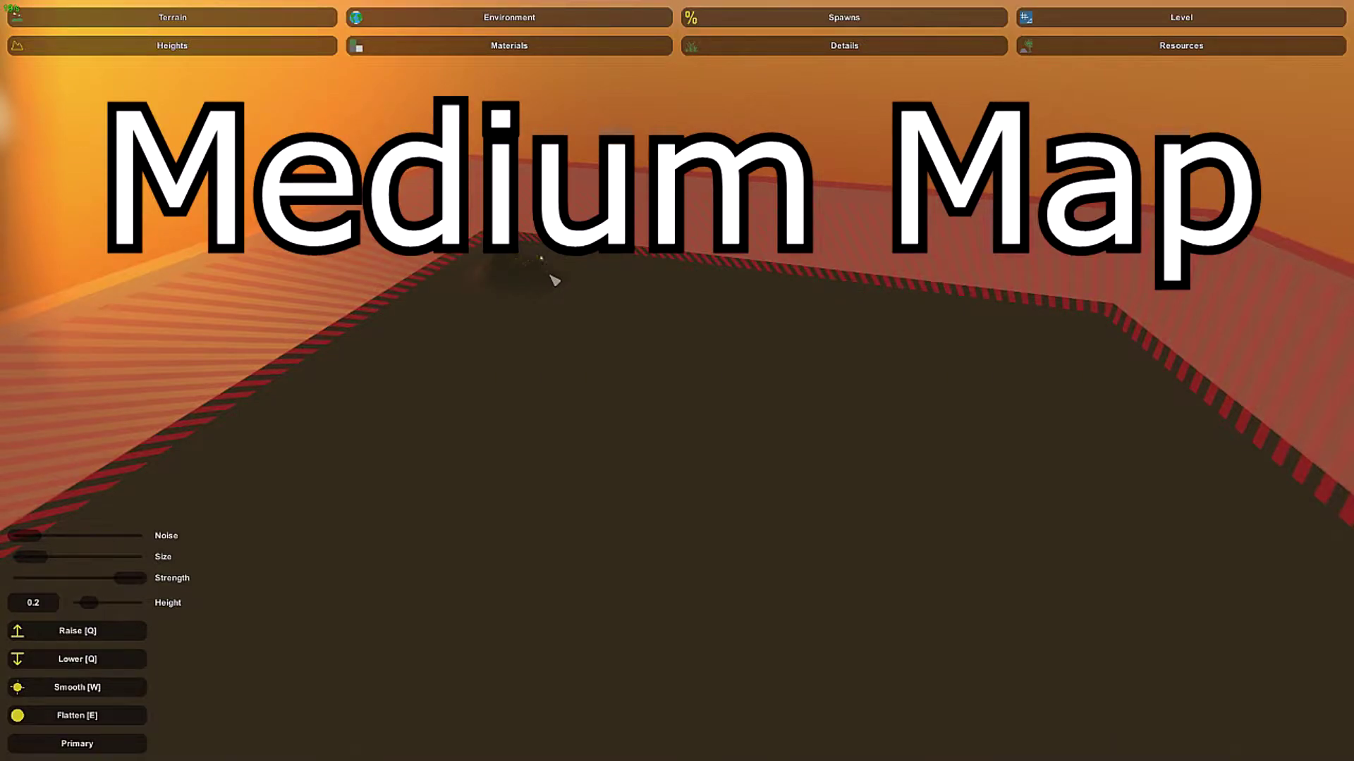
Raise ridges along the Medium map's edges and across the Large map, then exit to the main menu
{"action": "mouse_move", "coordinate": [845, 324]}
{"action": "left_mouse_down"}
{"action": "mouse_move", "coordinate": [1106, 345]}
{"action": "mouse_move", "coordinate": [1016, 340]}
{"action": "left_mouse_up"}
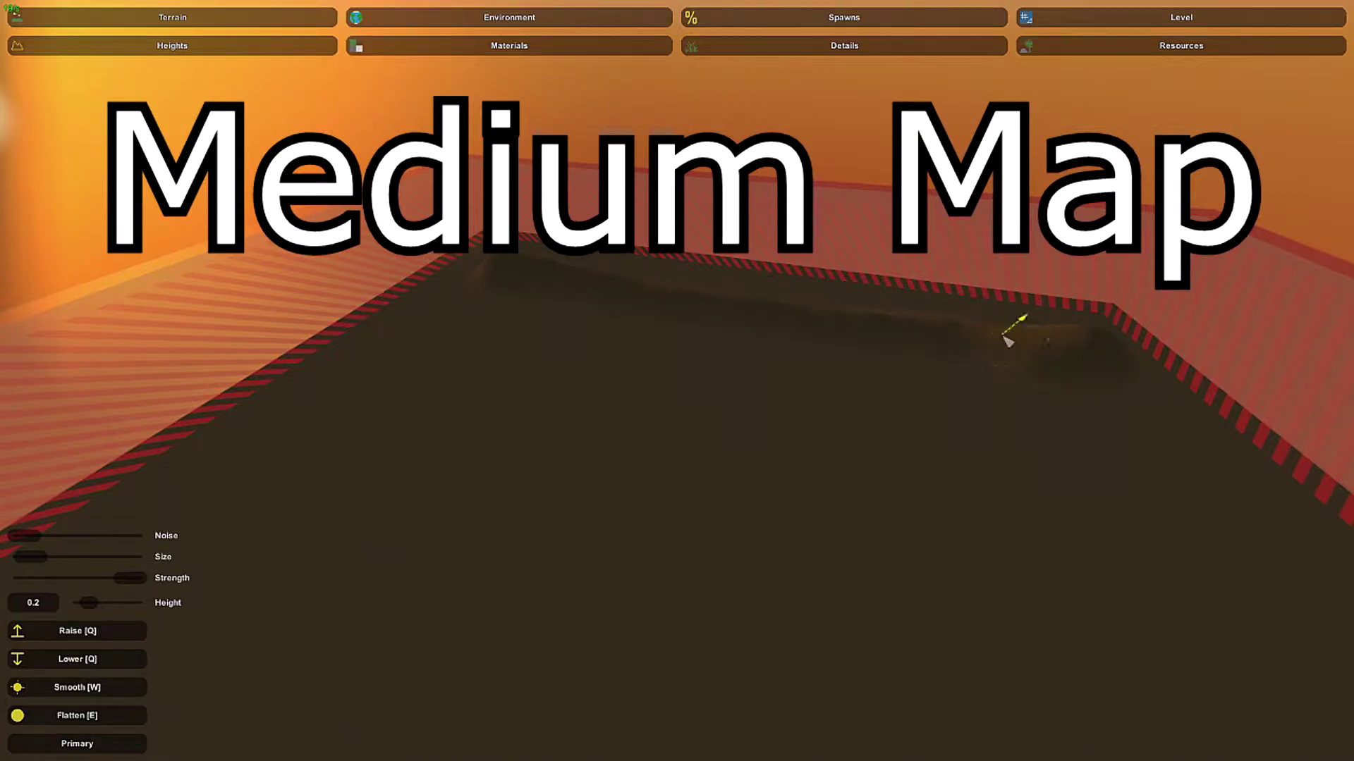
{"action": "right_click_drag", "start_coordinate": [584, 286], "coordinate": [679, 383]}
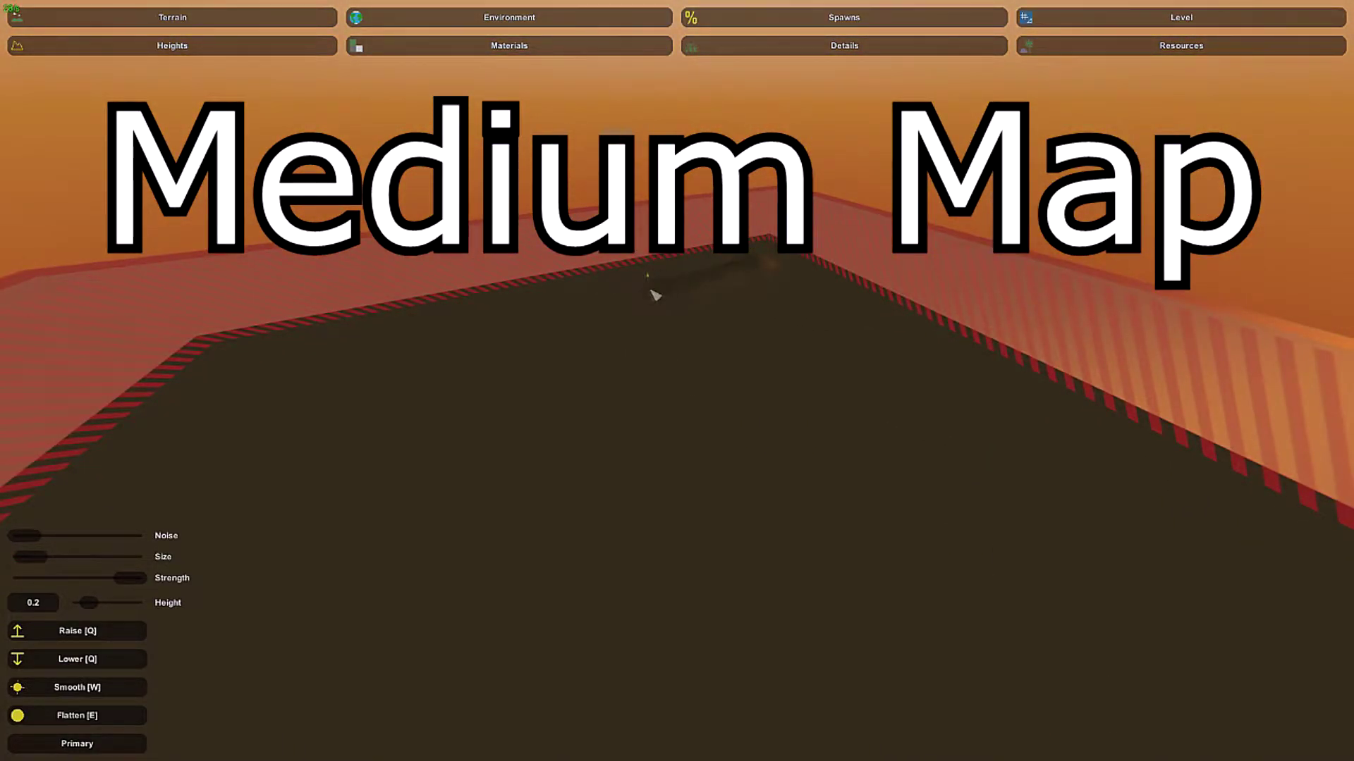
{"action": "mouse_move", "coordinate": [428, 347]}
{"action": "left_mouse_down"}
{"action": "mouse_move", "coordinate": [251, 357]}
{"action": "mouse_move", "coordinate": [405, 357]}
{"action": "mouse_move", "coordinate": [594, 315]}
{"action": "left_mouse_up"}
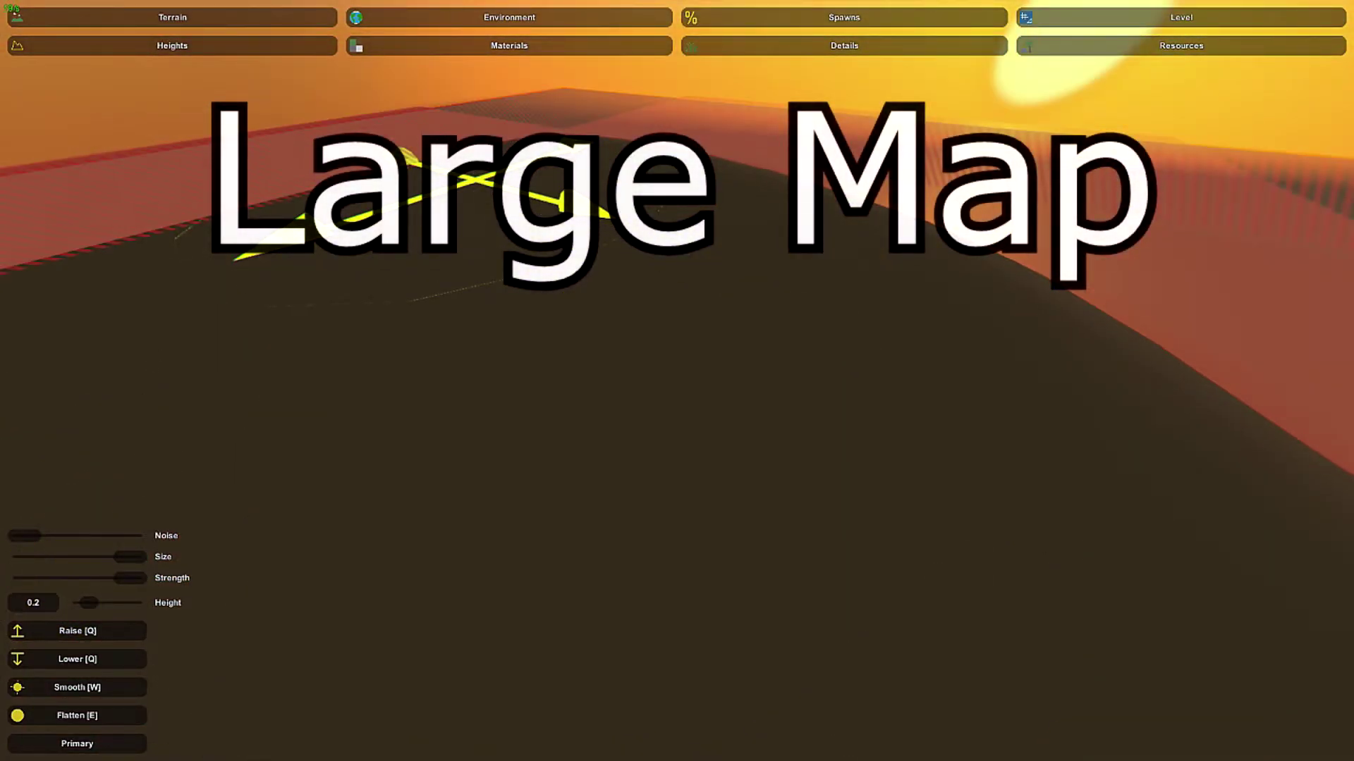
{"action": "right_click_drag", "start_coordinate": [677, 381], "coordinate": [536, 352]}
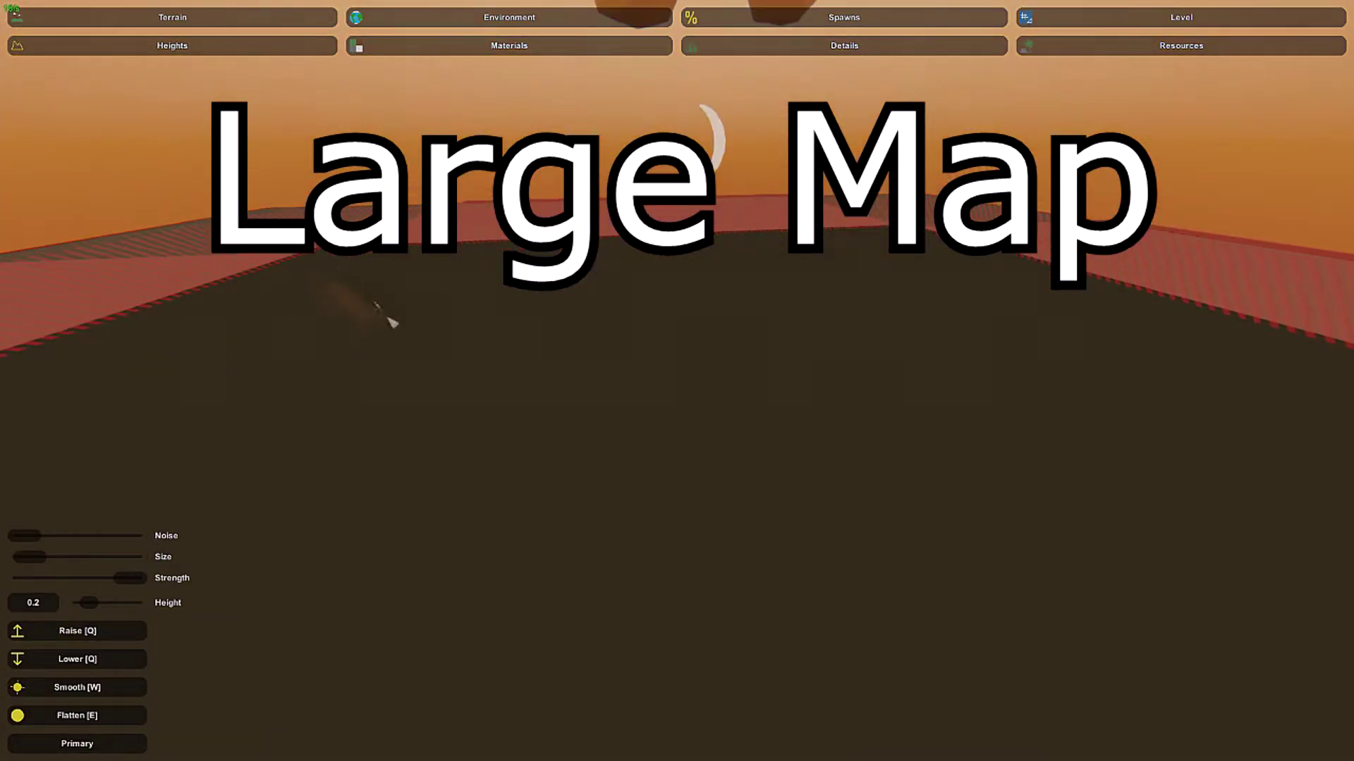
{"action": "mouse_move", "coordinate": [387, 318]}
{"action": "left_mouse_down"}
{"action": "mouse_move", "coordinate": [528, 453]}
{"action": "mouse_move", "coordinate": [483, 444]}
{"action": "mouse_move", "coordinate": [360, 285]}
{"action": "left_mouse_up"}
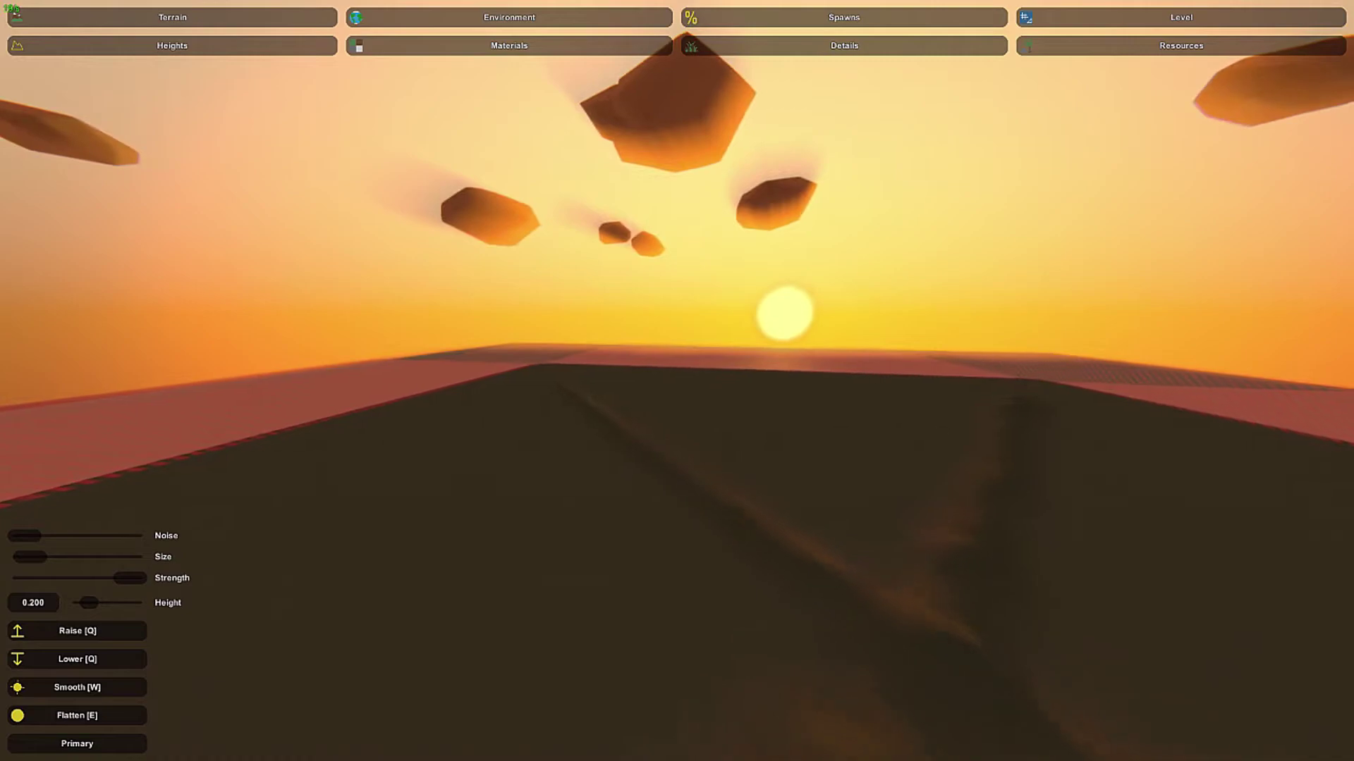
{"action": "key", "text": "Escape"}
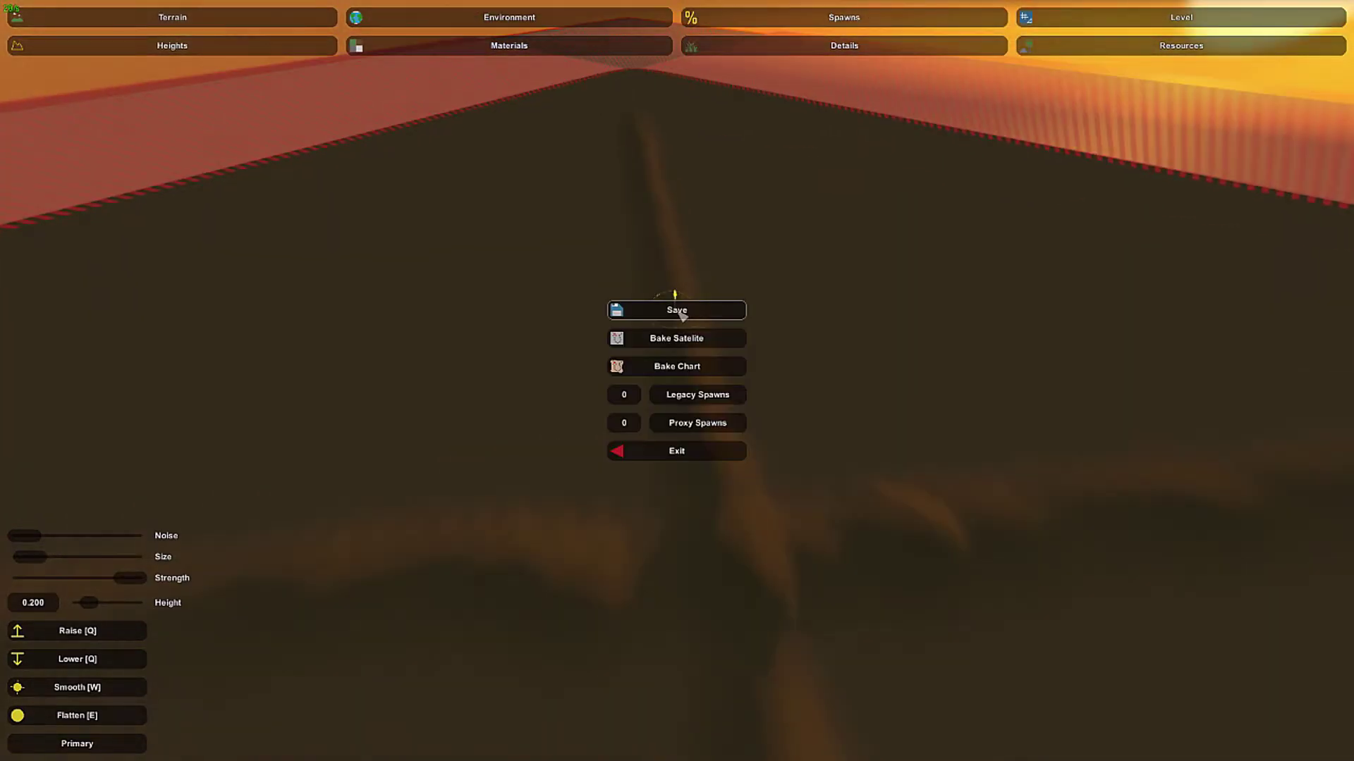
{"action": "left_click", "coordinate": [681, 451]}
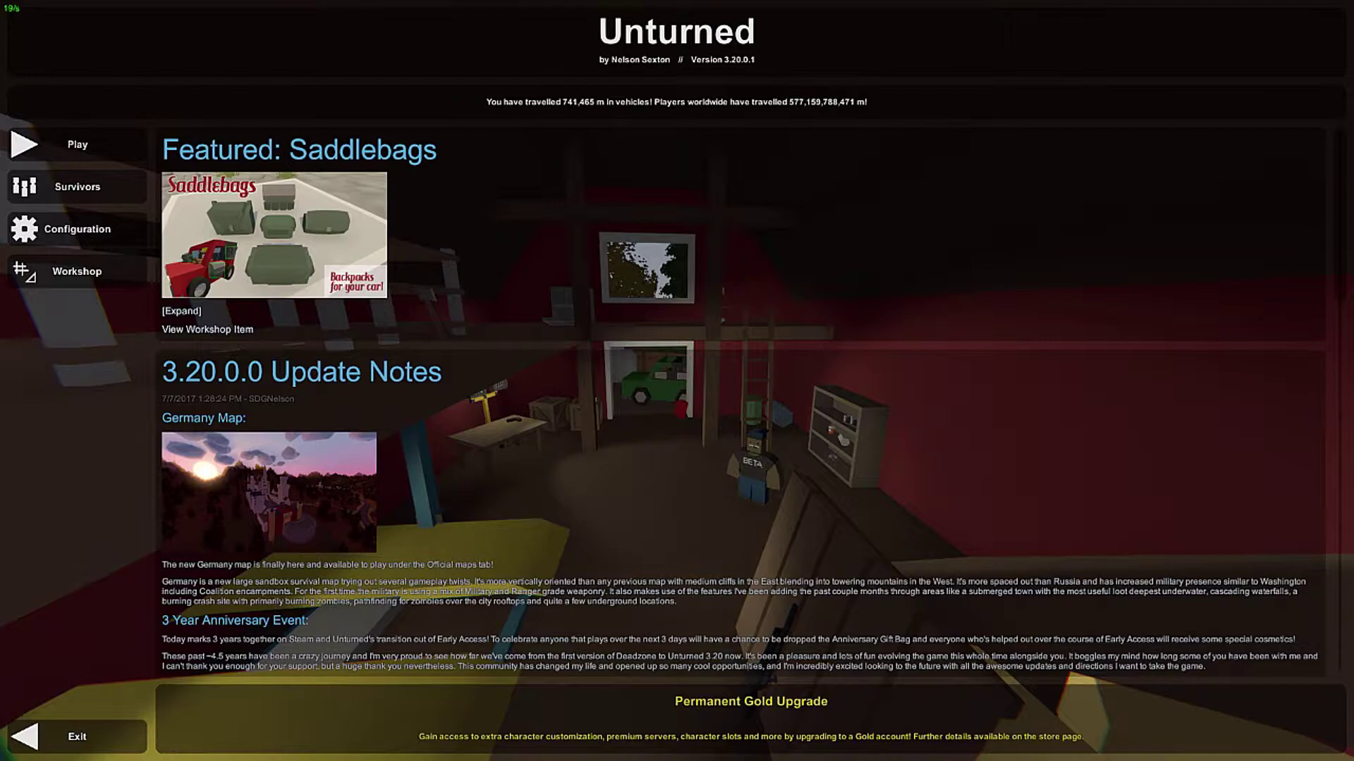
In the Unturned Maps folder, check the full path and select the Small and Medium map folders
{"action": "key", "text": "alt+Tab"}
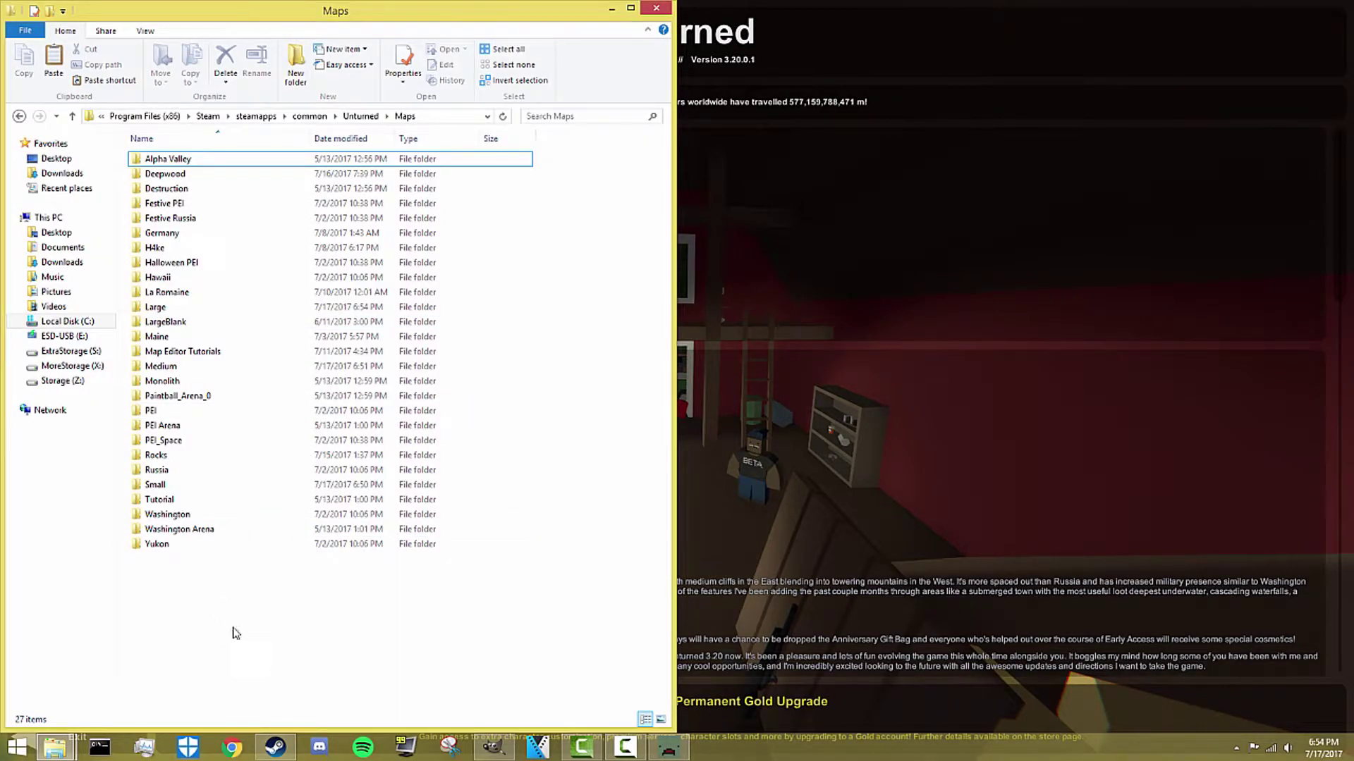
{"action": "left_click", "coordinate": [434, 117]}
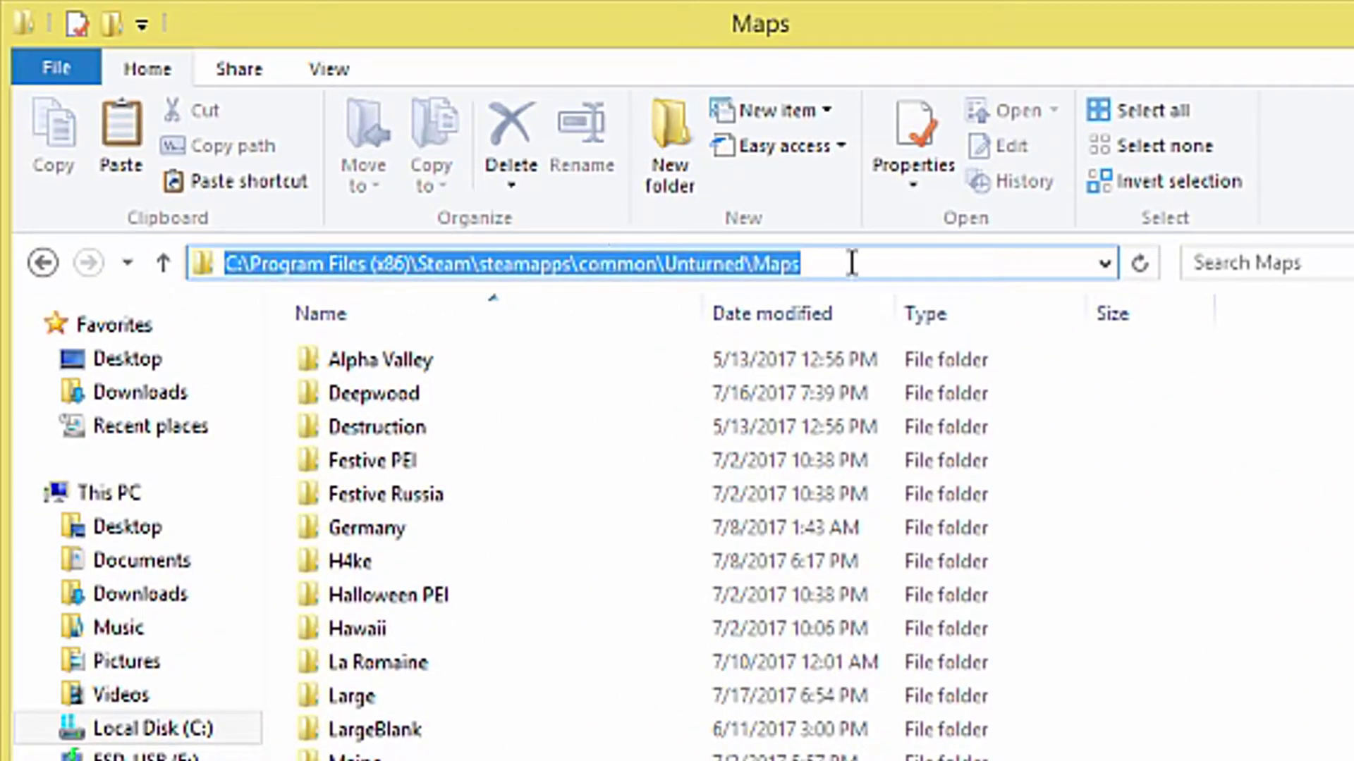
{"action": "left_click", "coordinate": [311, 687]}
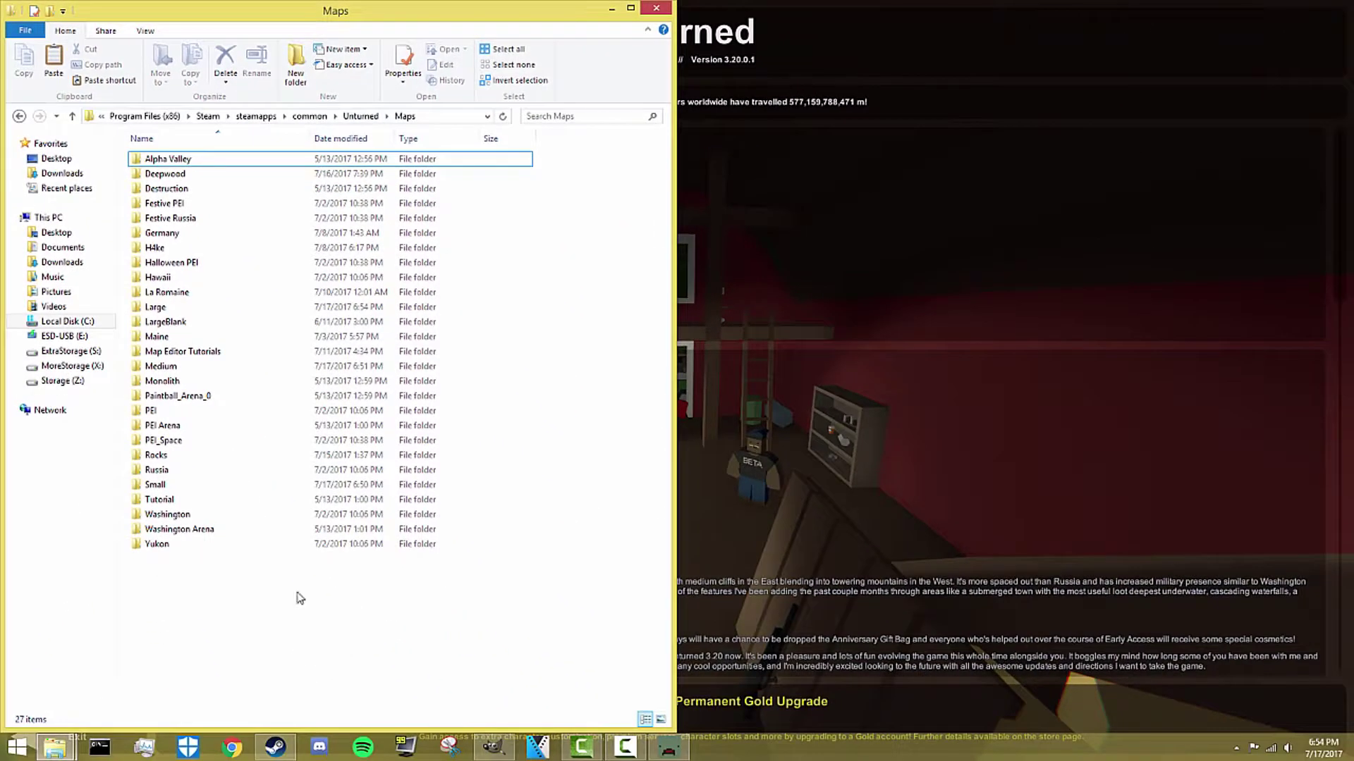
{"action": "left_click", "coordinate": [158, 490]}
{"action": "left_click", "coordinate": [161, 365], "text": "ctrl"}
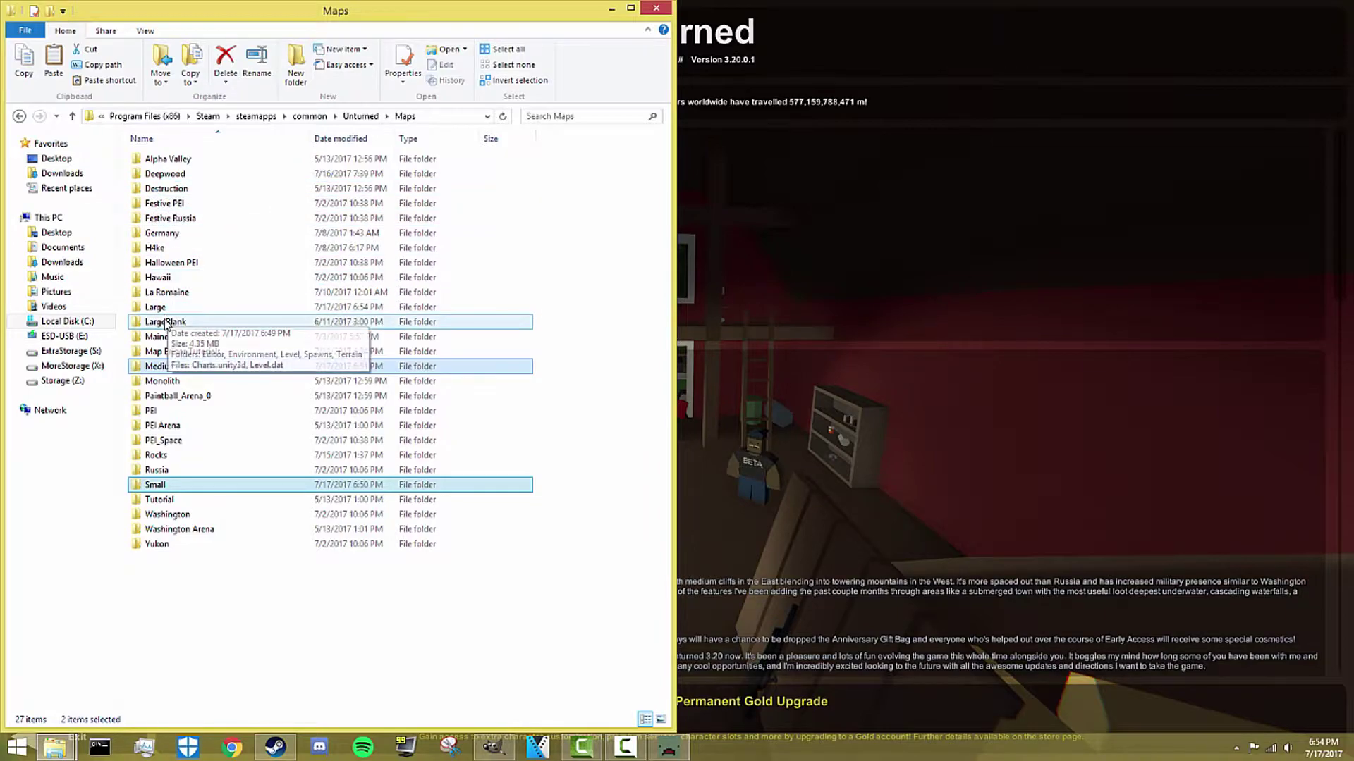
Open Small > Terrain and select Heightmap.png
{"action": "double_click", "coordinate": [169, 485]}
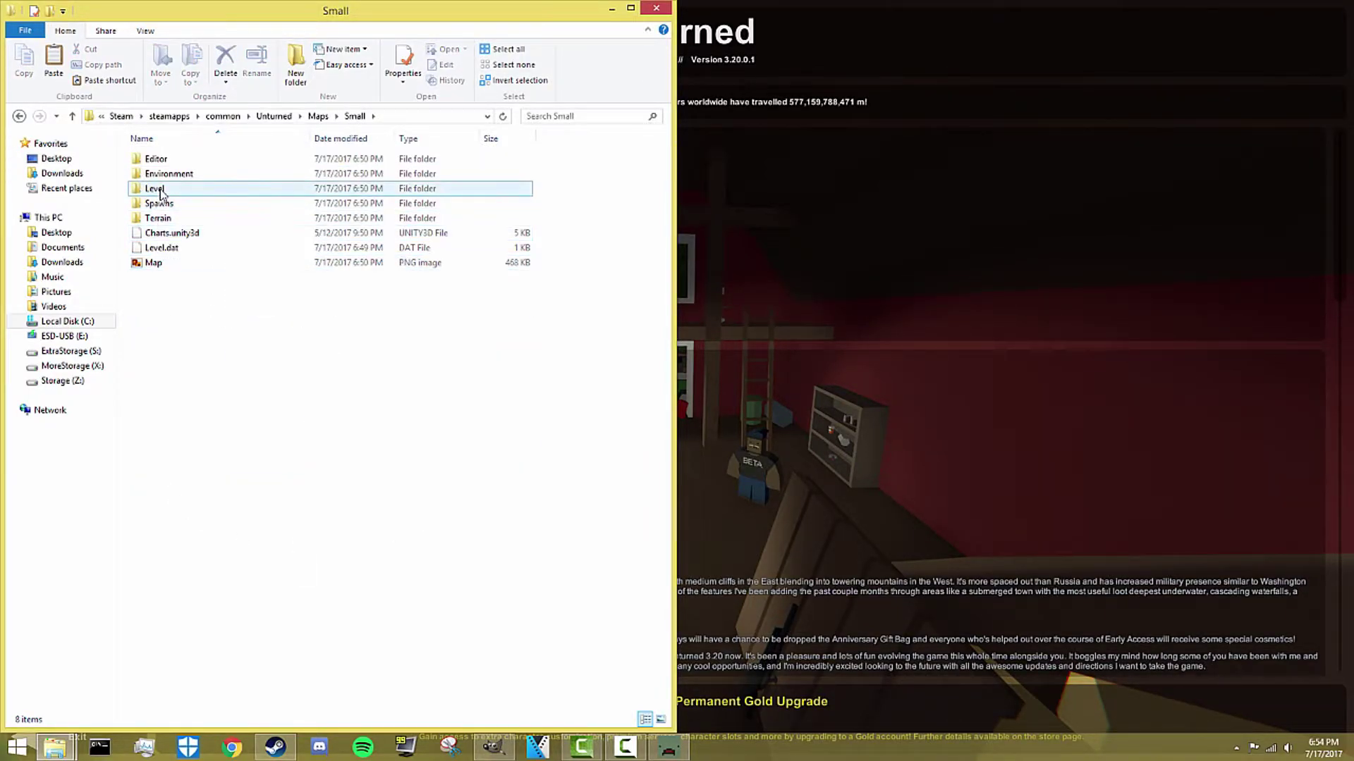
{"action": "double_click", "coordinate": [169, 218]}
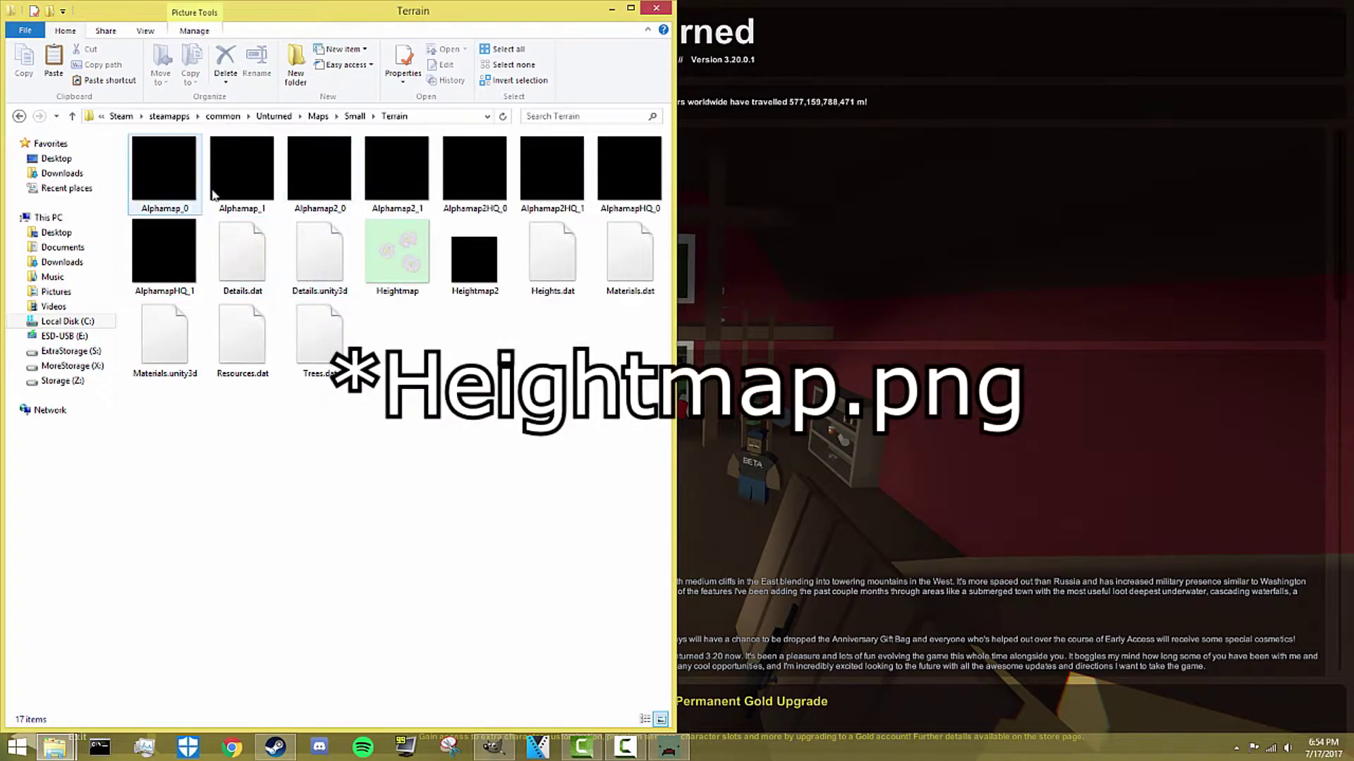
{"action": "left_click", "coordinate": [72, 117]}
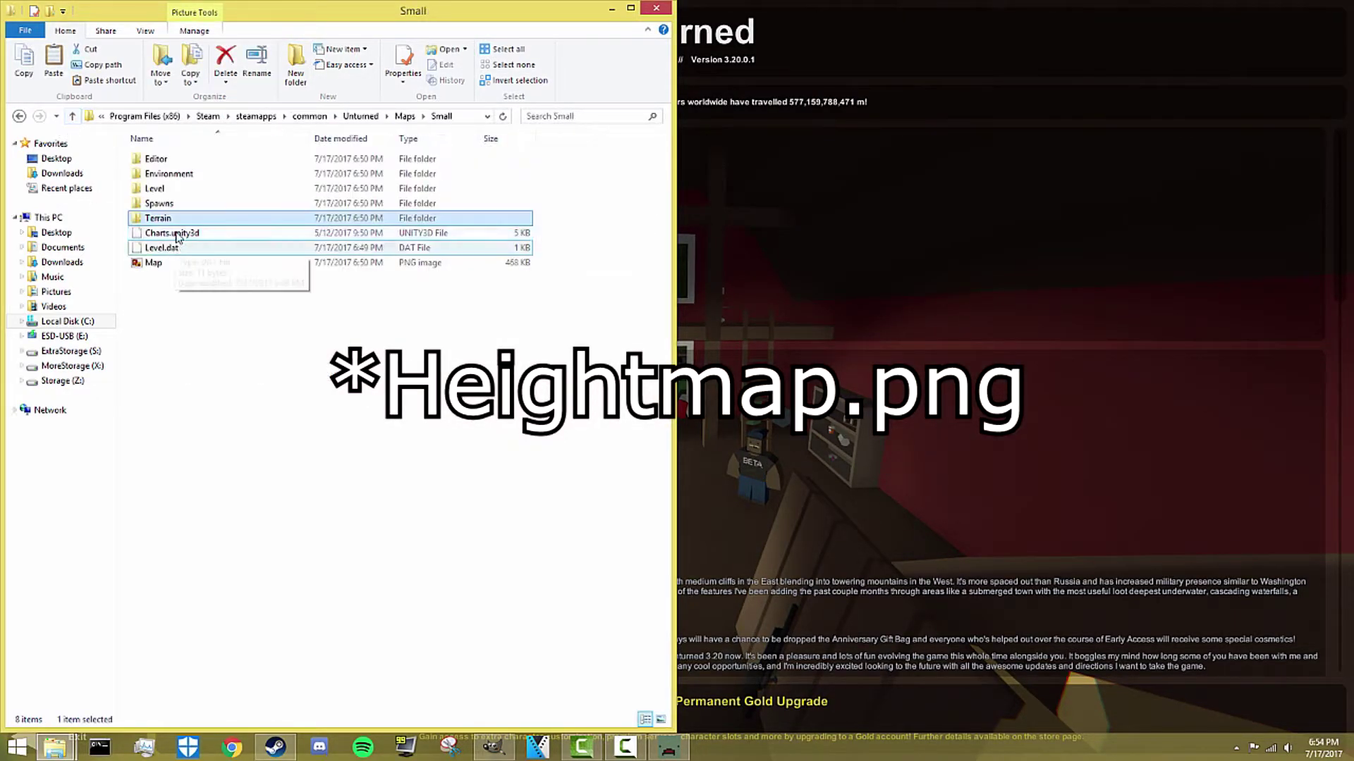
{"action": "double_click", "coordinate": [168, 218]}
{"action": "left_click", "coordinate": [381, 255]}
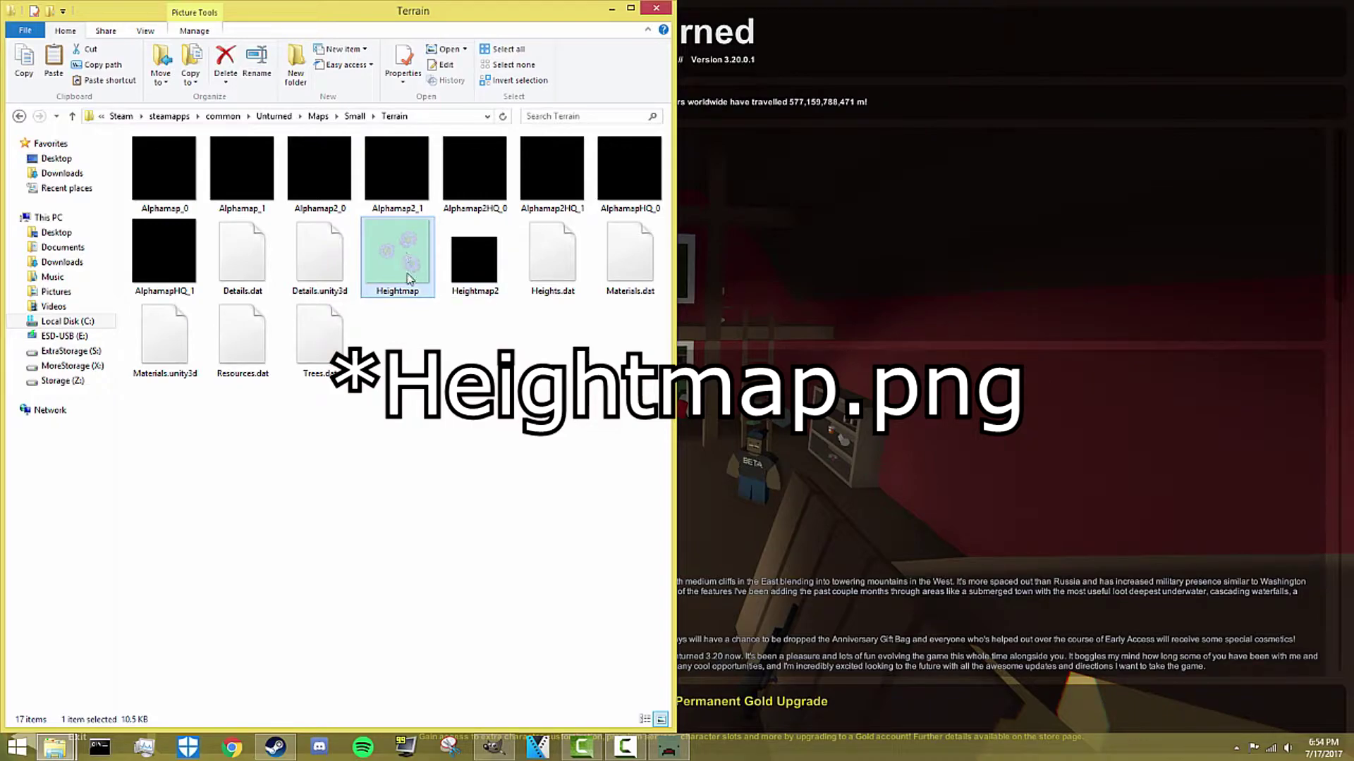
{"action": "scroll", "coordinate": [405, 279], "scroll_direction": "down", "scroll_amount": 1, "text": "ctrl"}
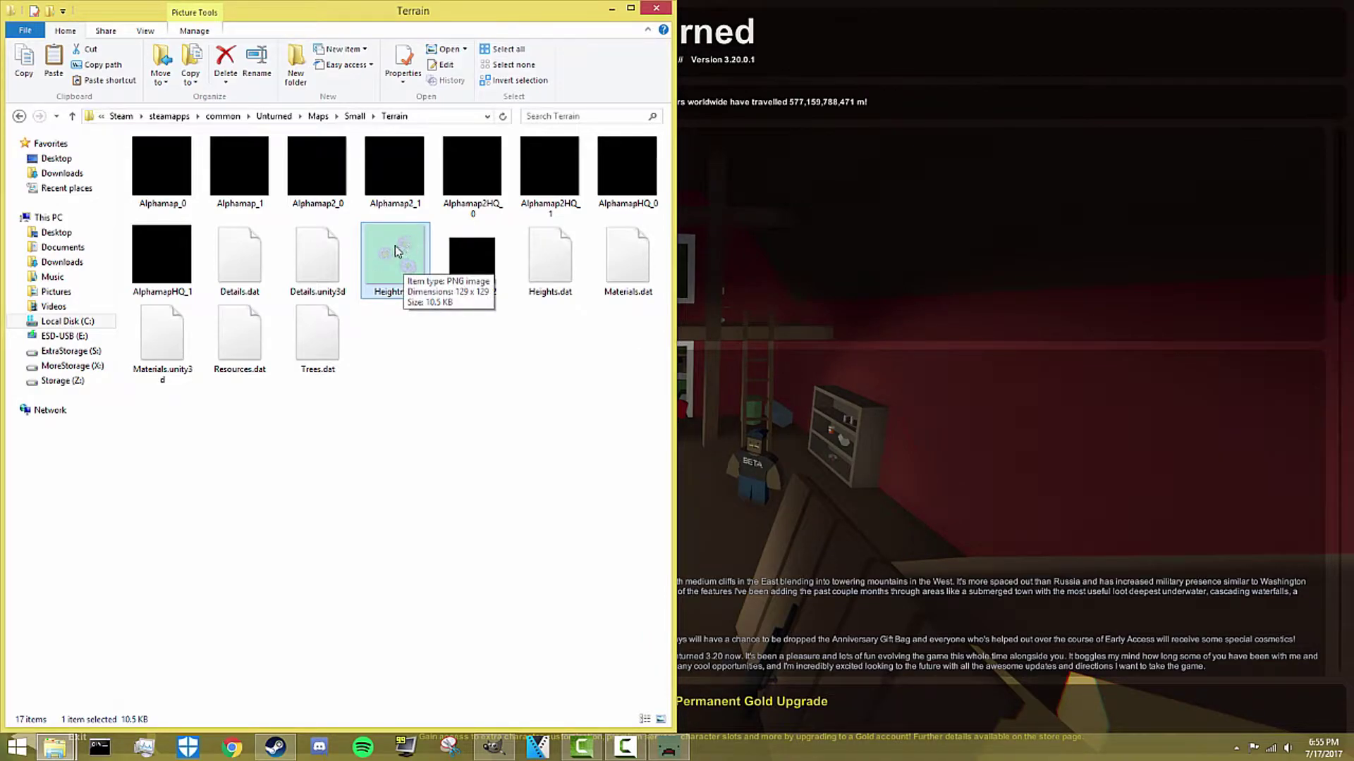
Open the Small map's Heightmap.png with Edit with GIMP and bring GIMP forward
{"action": "right_click", "coordinate": [394, 258]}
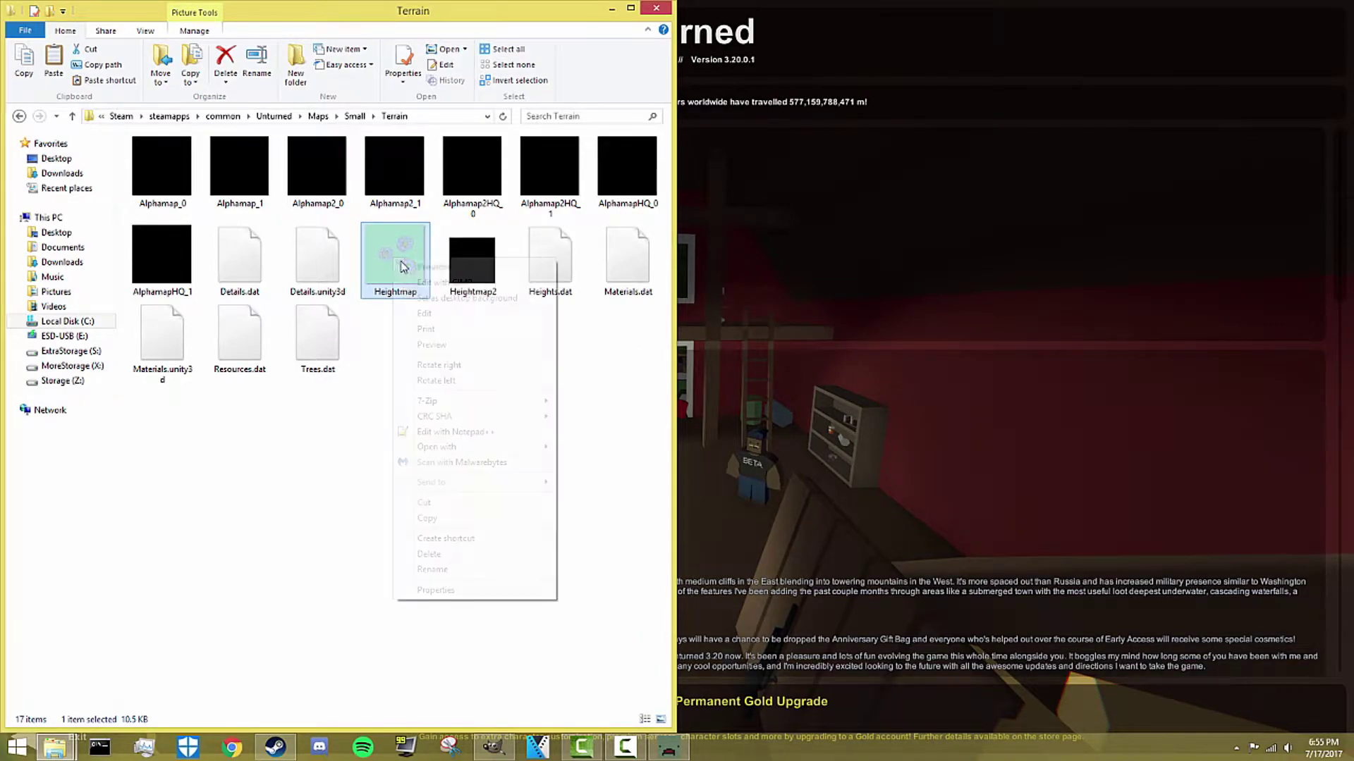
{"action": "left_click", "coordinate": [453, 283]}
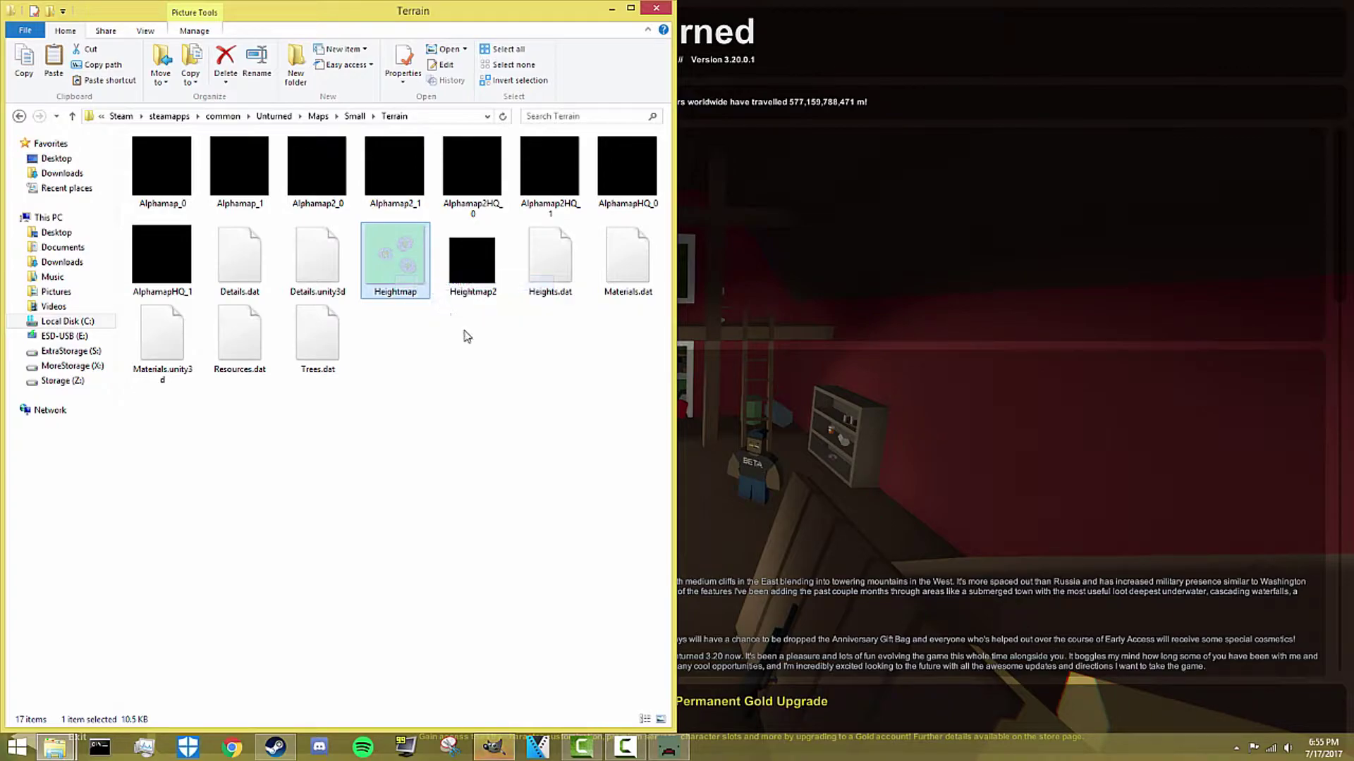
{"action": "left_click", "coordinate": [505, 750]}
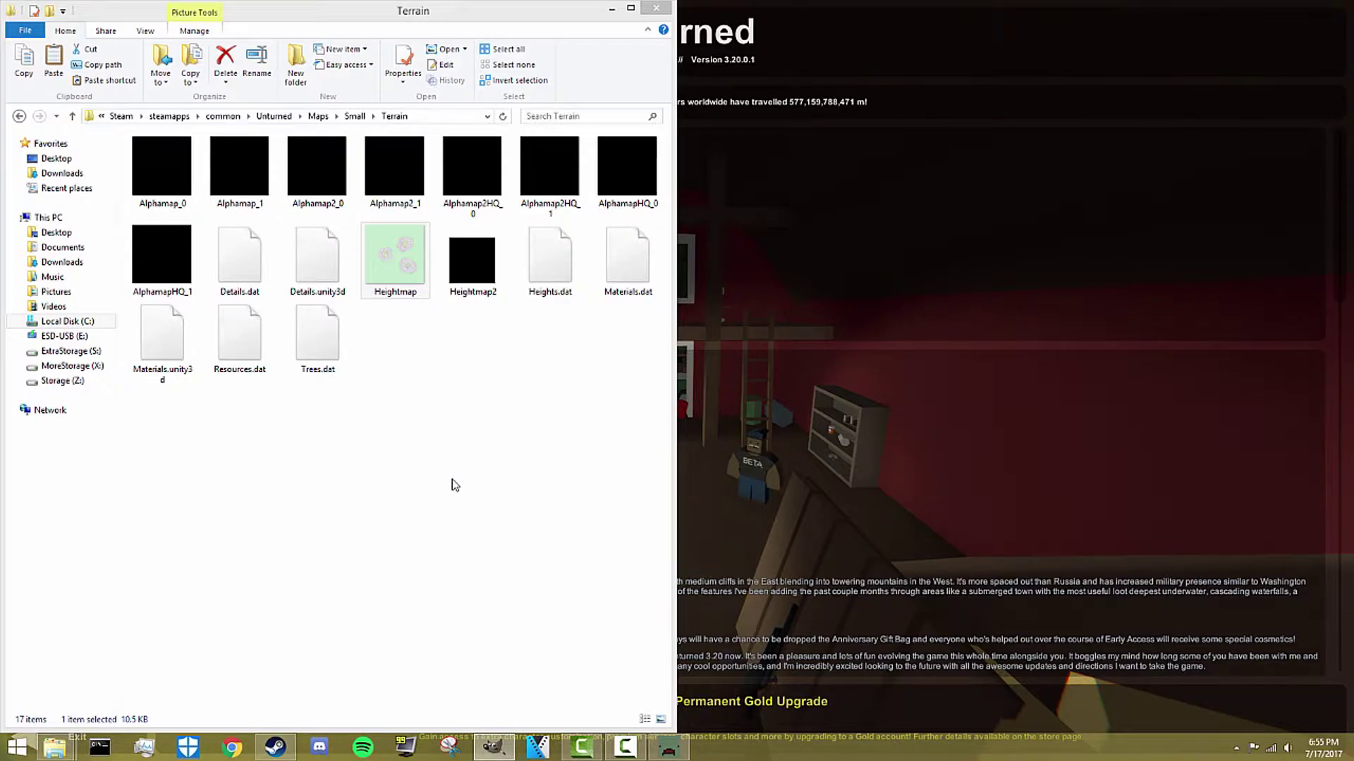
{"action": "left_click", "coordinate": [433, 379]}
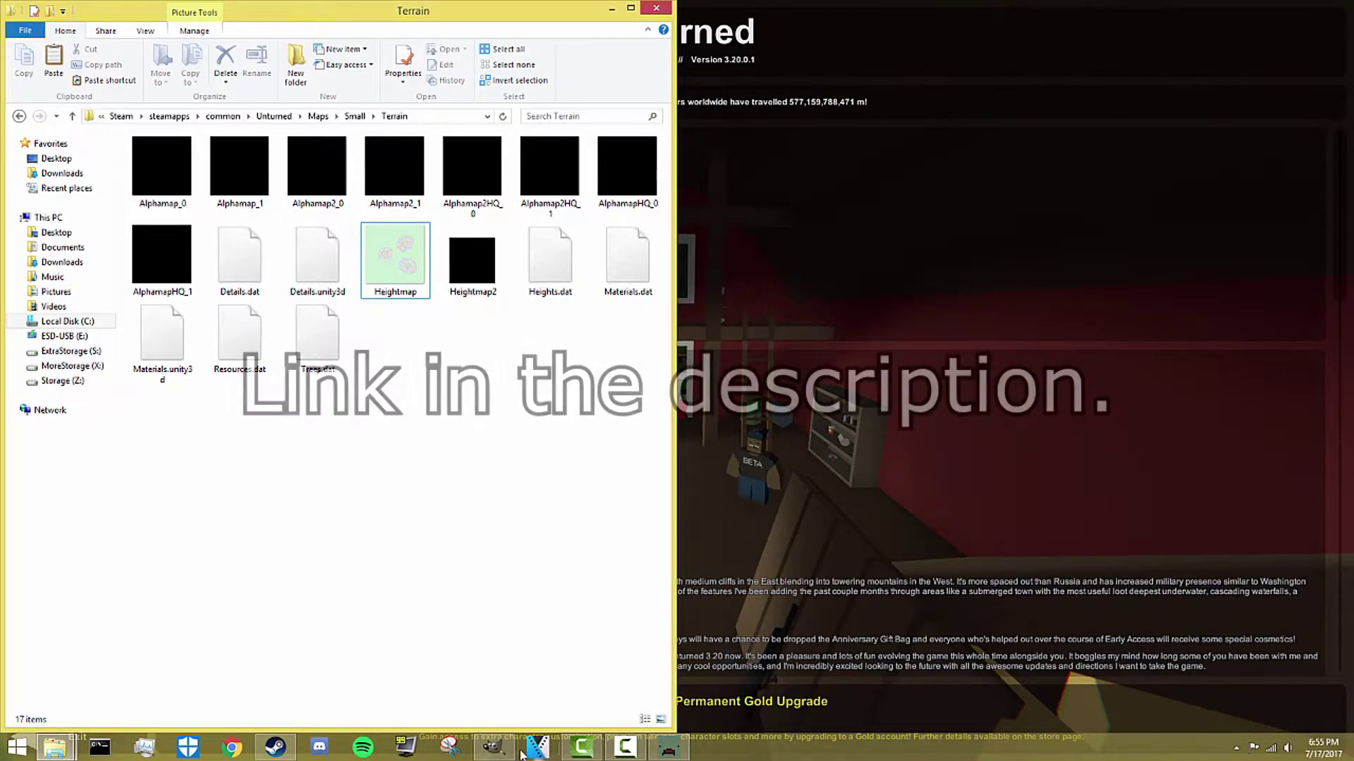
{"action": "left_click", "coordinate": [493, 746]}
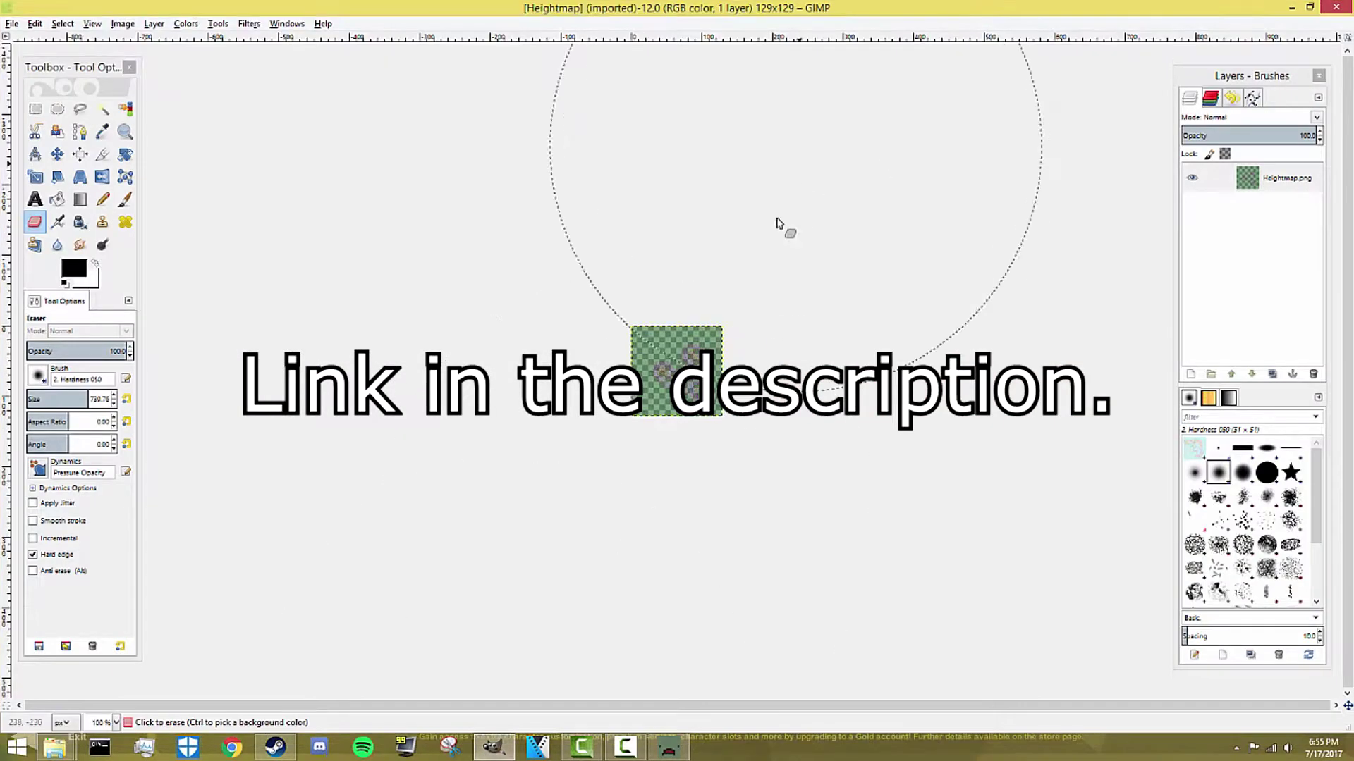
Zoom the GIMP canvas to inspect the three hills in the Small heightmap
{"action": "scroll", "coordinate": [680, 379], "scroll_direction": "up", "scroll_amount": 3, "text": "ctrl"}
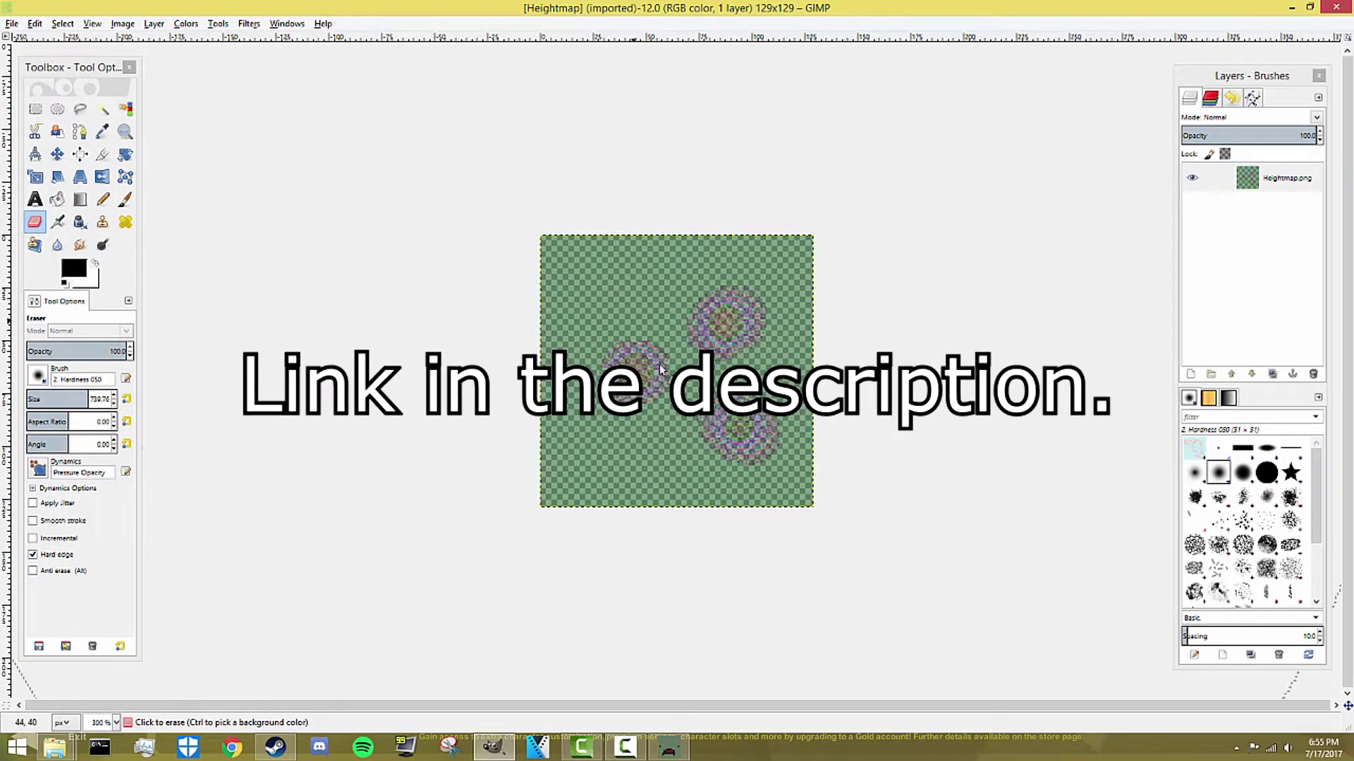
{"action": "scroll", "coordinate": [776, 437], "scroll_direction": "up", "scroll_amount": 3, "text": "ctrl"}
{"action": "scroll", "coordinate": [775, 437], "scroll_direction": "down", "scroll_amount": 2, "text": "ctrl"}
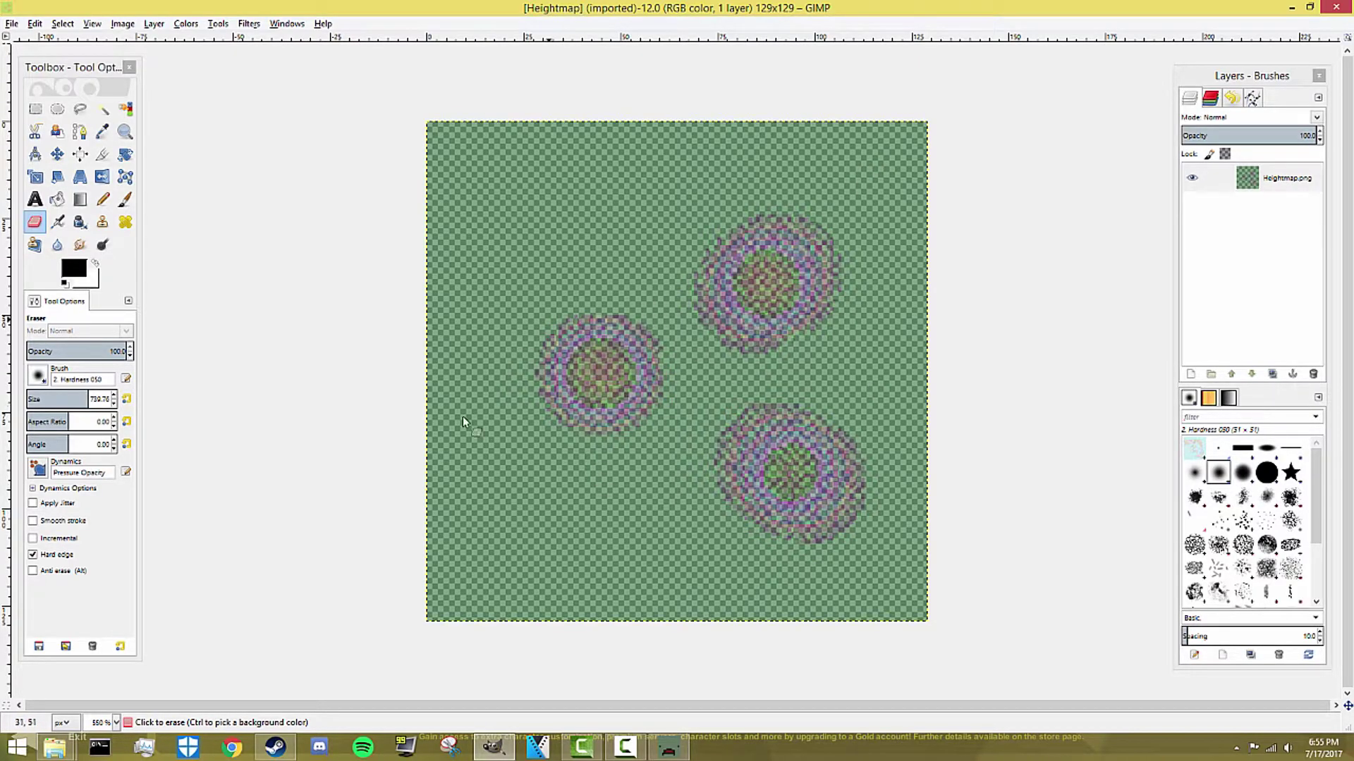
Return to File Explorer and go up from Terrain to the Maps folder
{"action": "mouse_move", "coordinate": [67, 751]}
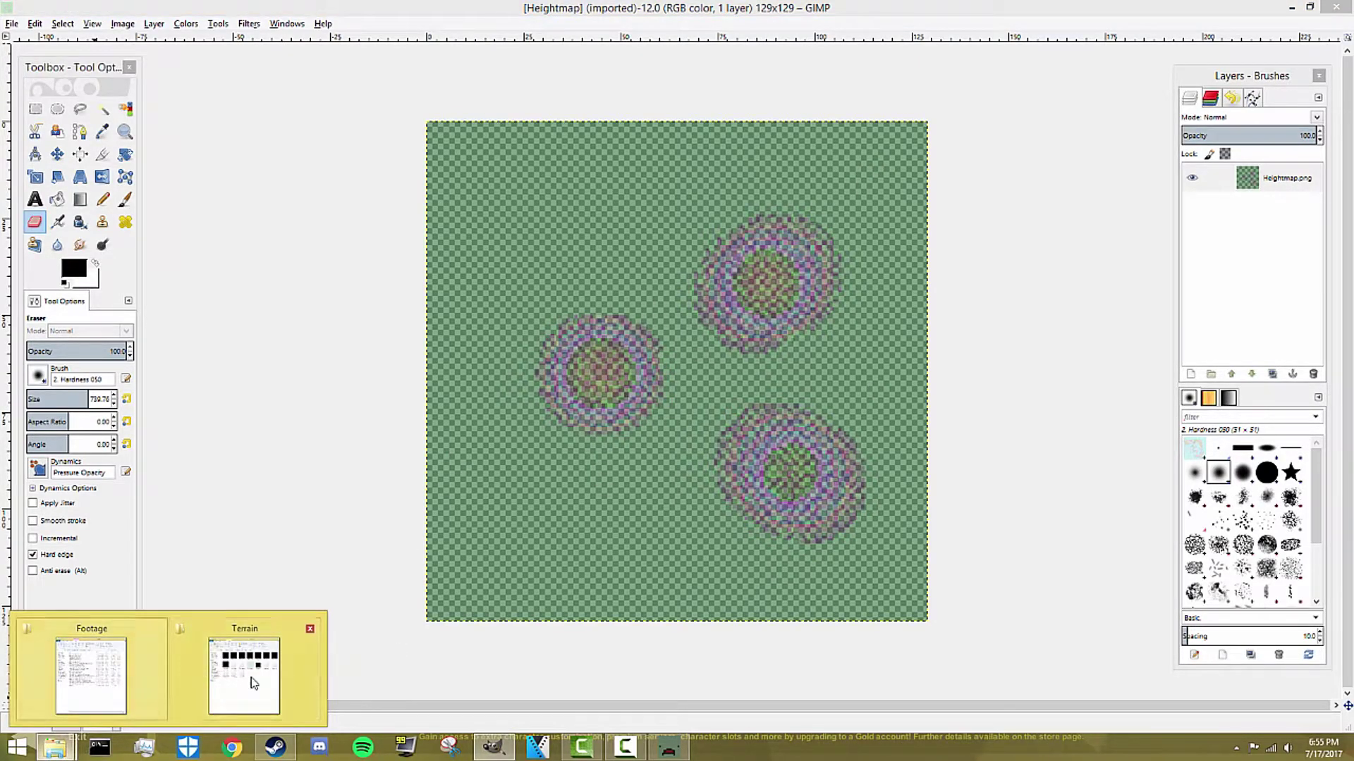
{"action": "left_click", "coordinate": [212, 677]}
{"action": "left_click", "coordinate": [73, 116]}
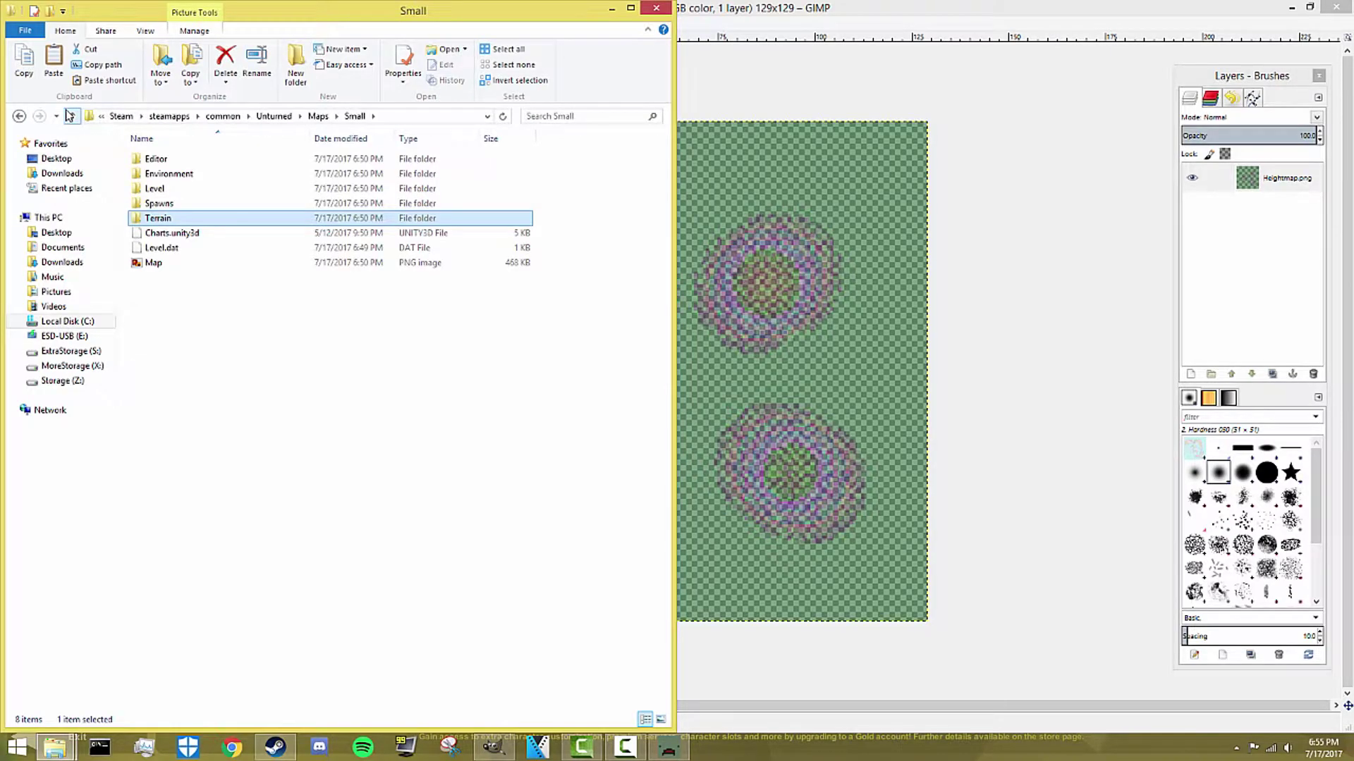
{"action": "left_click", "coordinate": [73, 116]}
Open Medium > Terrain > Heightmap.png in GIMP and minimize File Explorer
{"action": "double_click", "coordinate": [176, 367]}
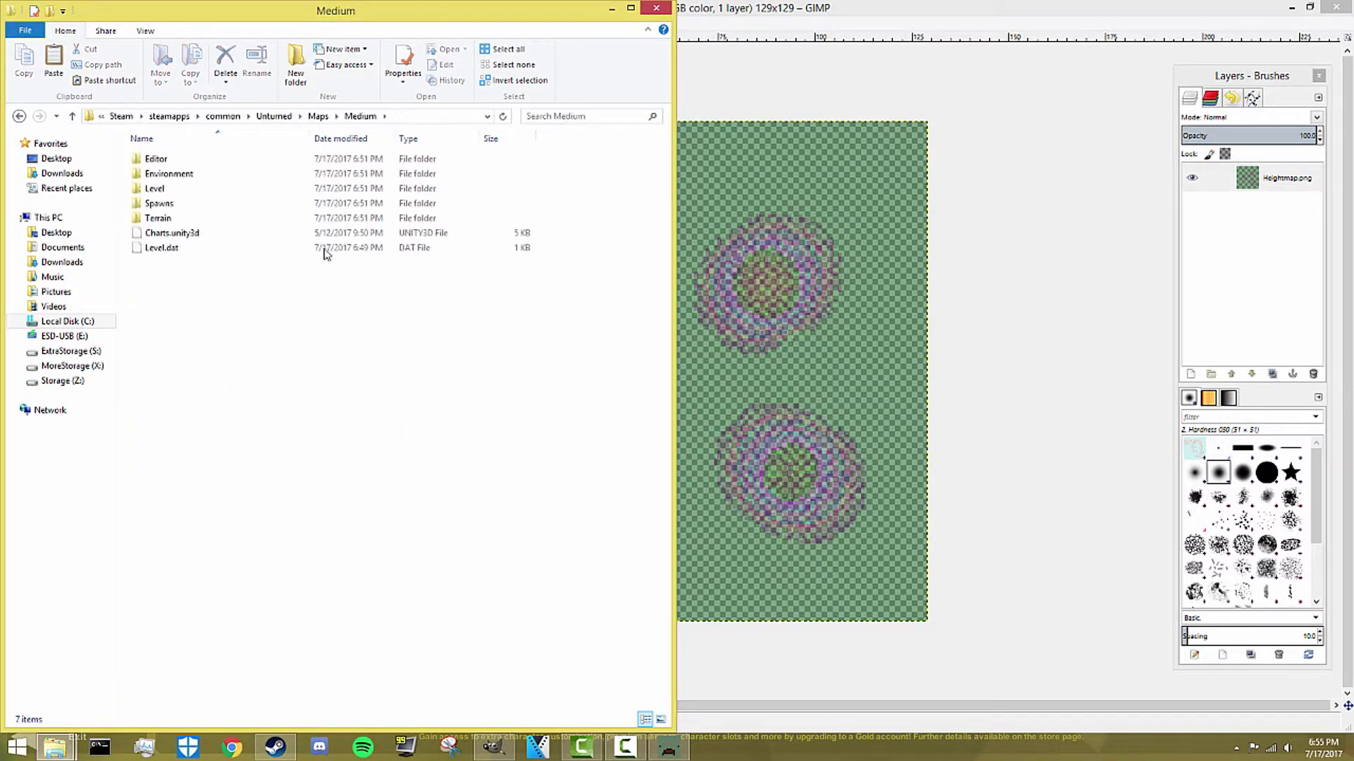
{"action": "double_click", "coordinate": [158, 218]}
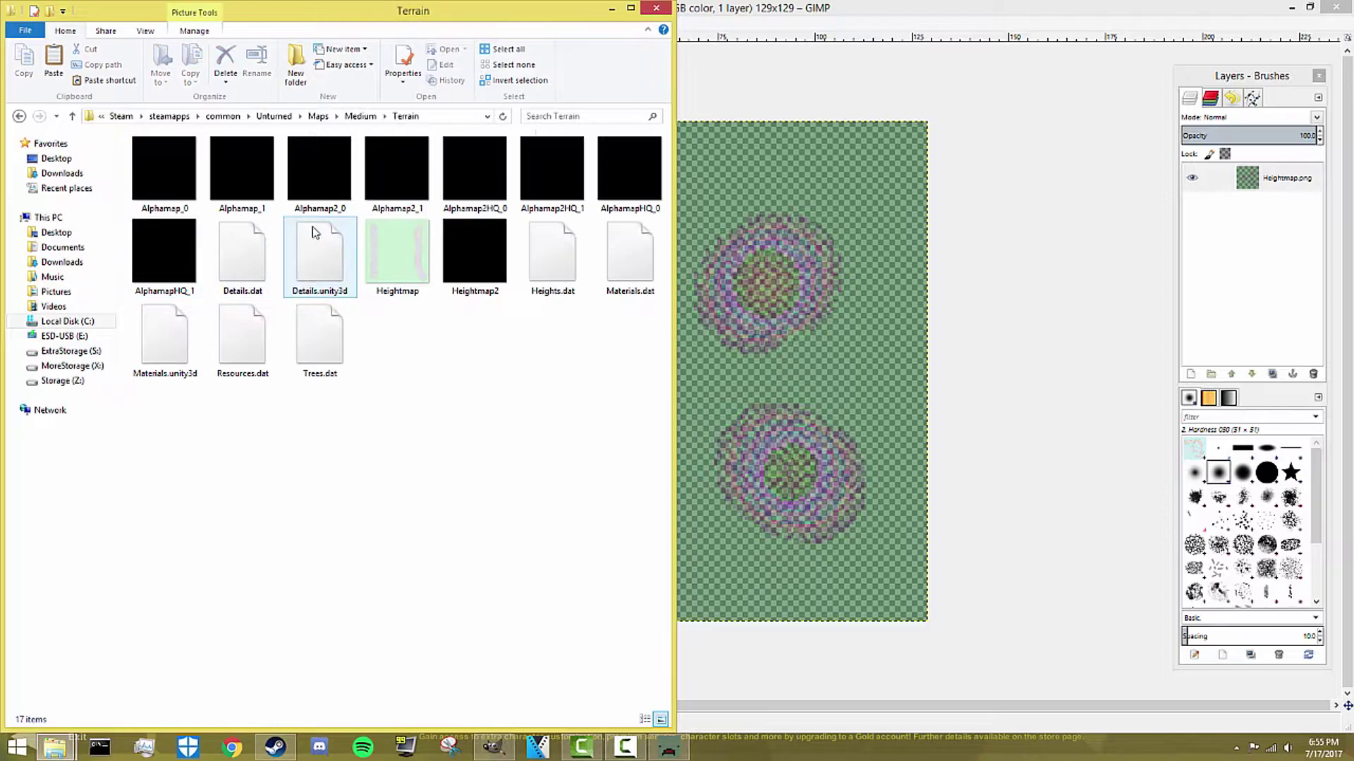
{"action": "right_click", "coordinate": [386, 262]}
{"action": "left_click", "coordinate": [436, 286]}
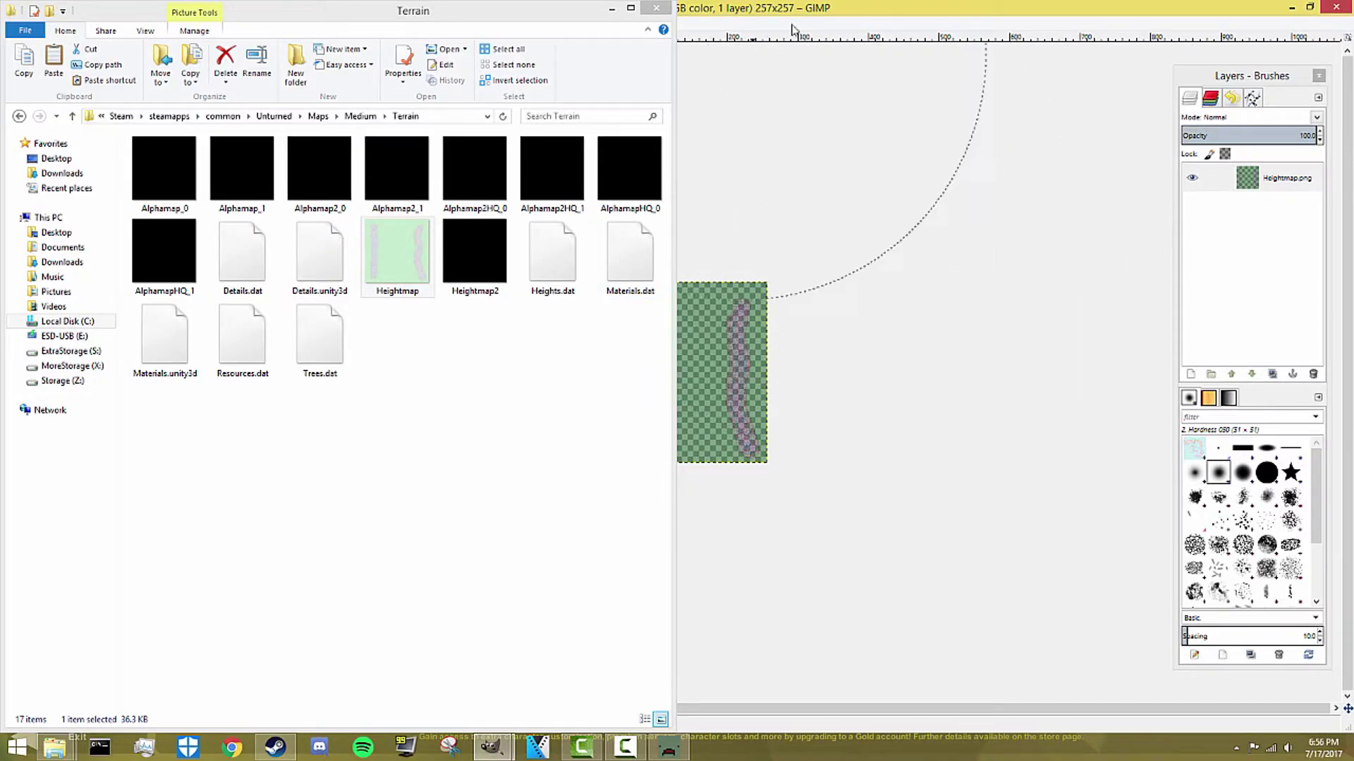
{"action": "scroll", "coordinate": [778, 381], "scroll_direction": "up", "scroll_amount": 5, "text": "ctrl"}
{"action": "scroll", "coordinate": [783, 374], "scroll_direction": "down", "scroll_amount": 3, "text": "ctrl"}
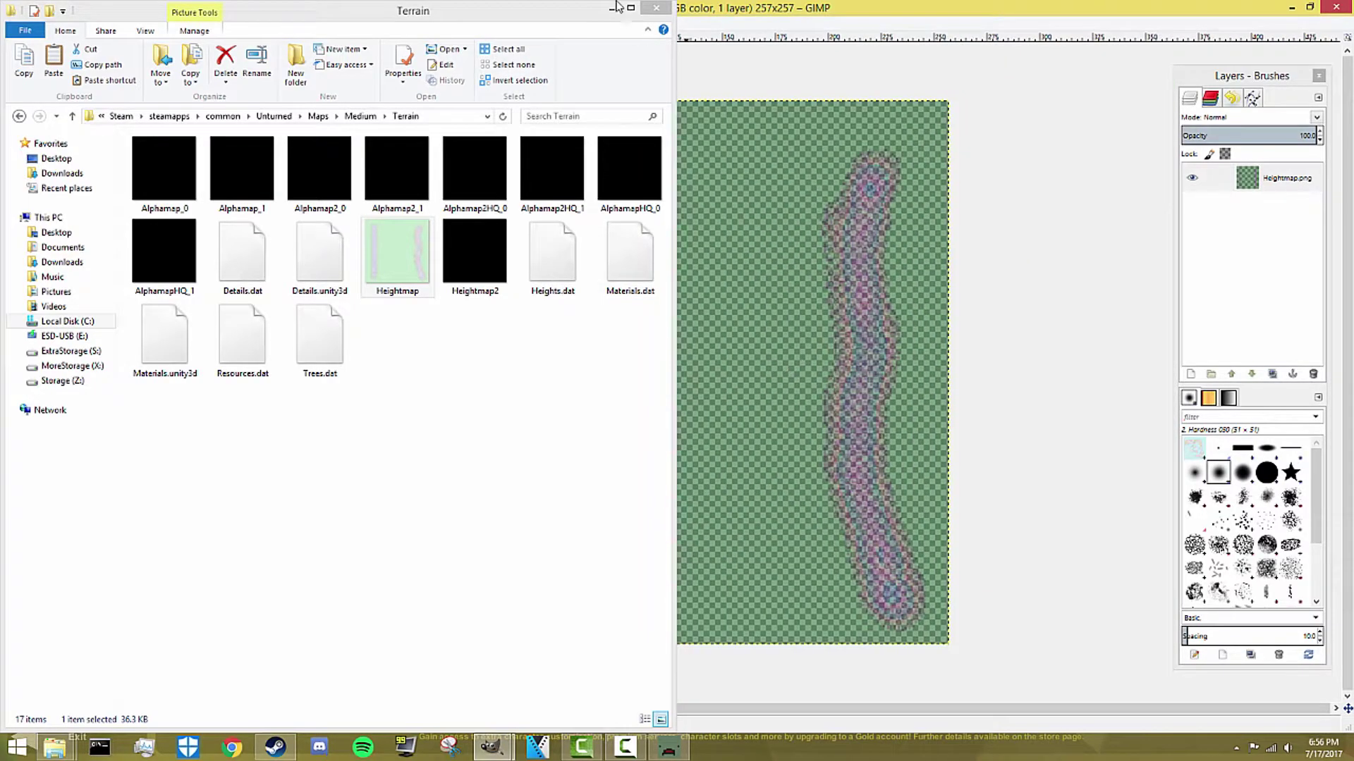
{"action": "left_click", "coordinate": [611, 8]}
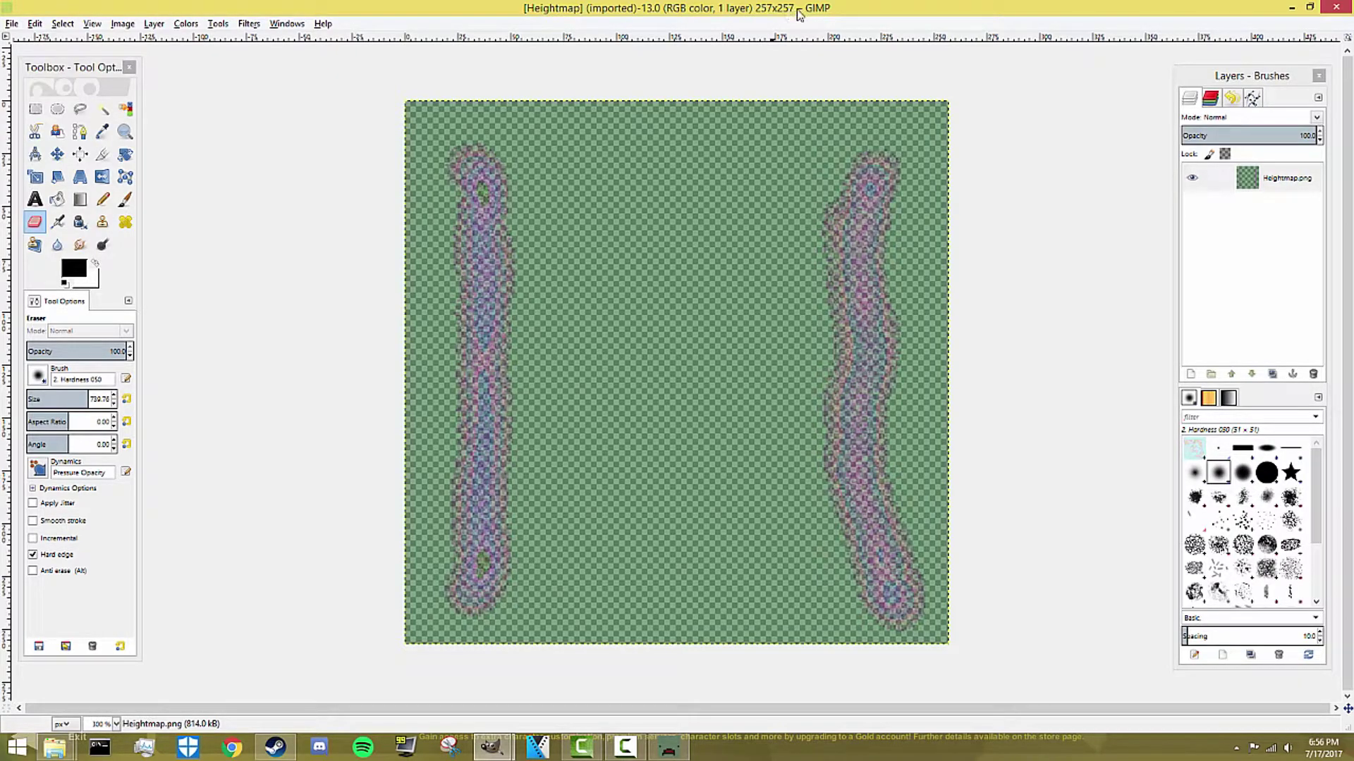
Switch GIMP to the 129x129 Small heightmap with its three round hills
{"action": "left_click", "coordinate": [483, 670]}
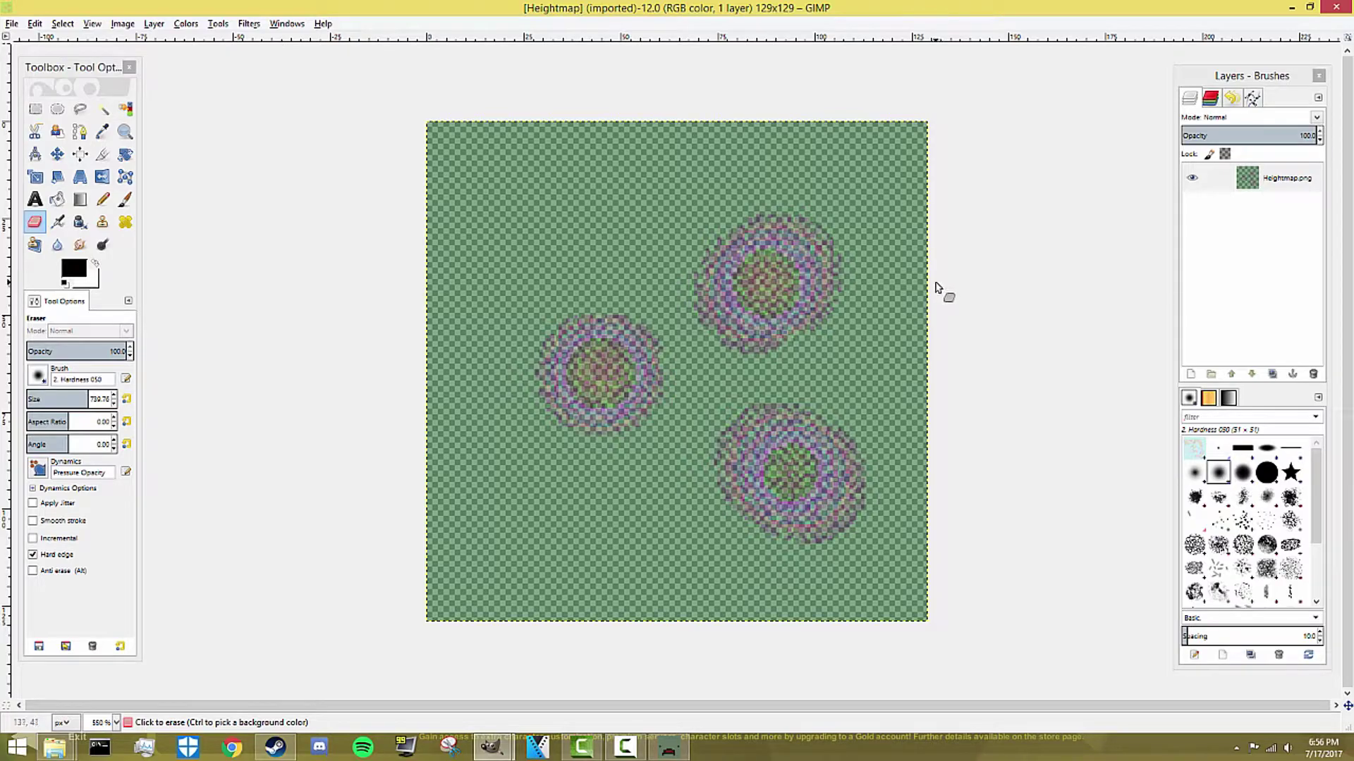
Copy the Small heightmap's layer and paste it into the 257x257 Medium heightmap
{"action": "left_click", "coordinate": [1277, 185]}
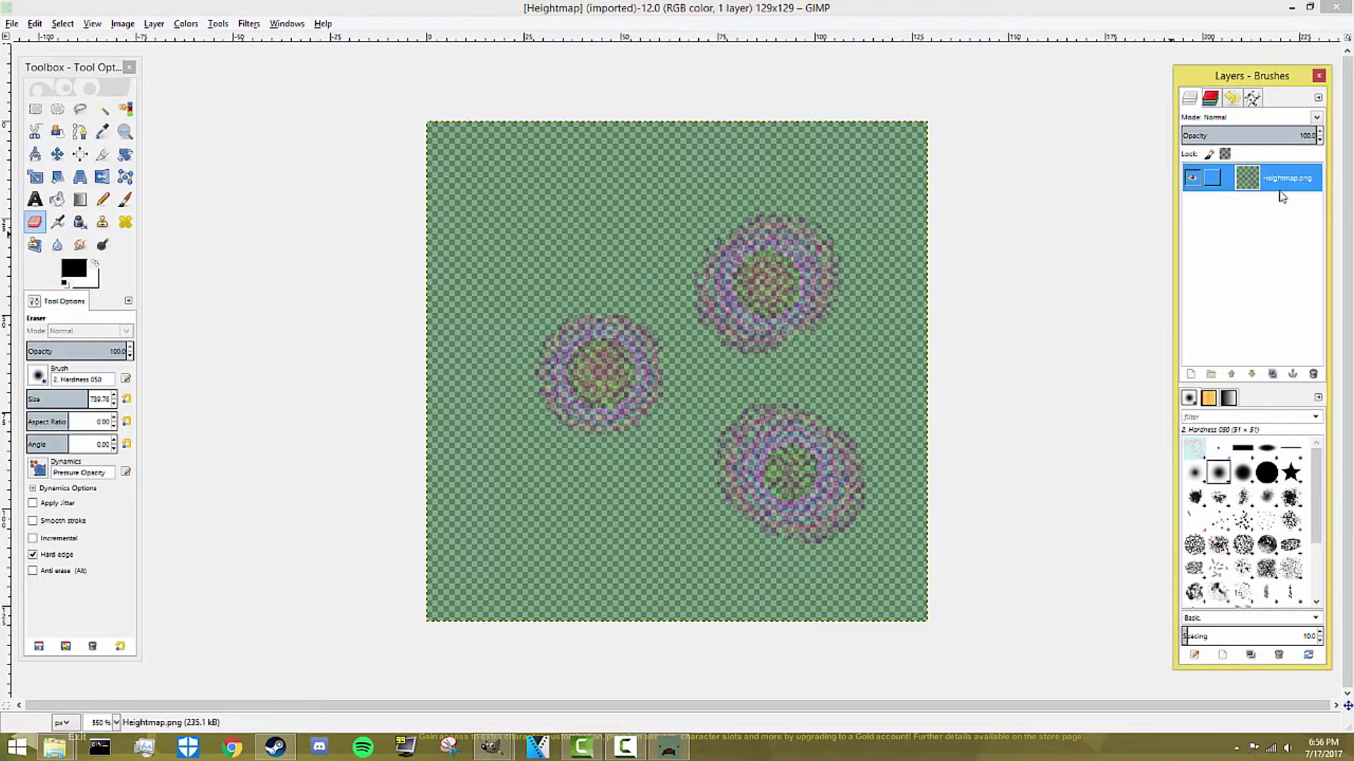
{"action": "key", "text": "ctrl+c"}
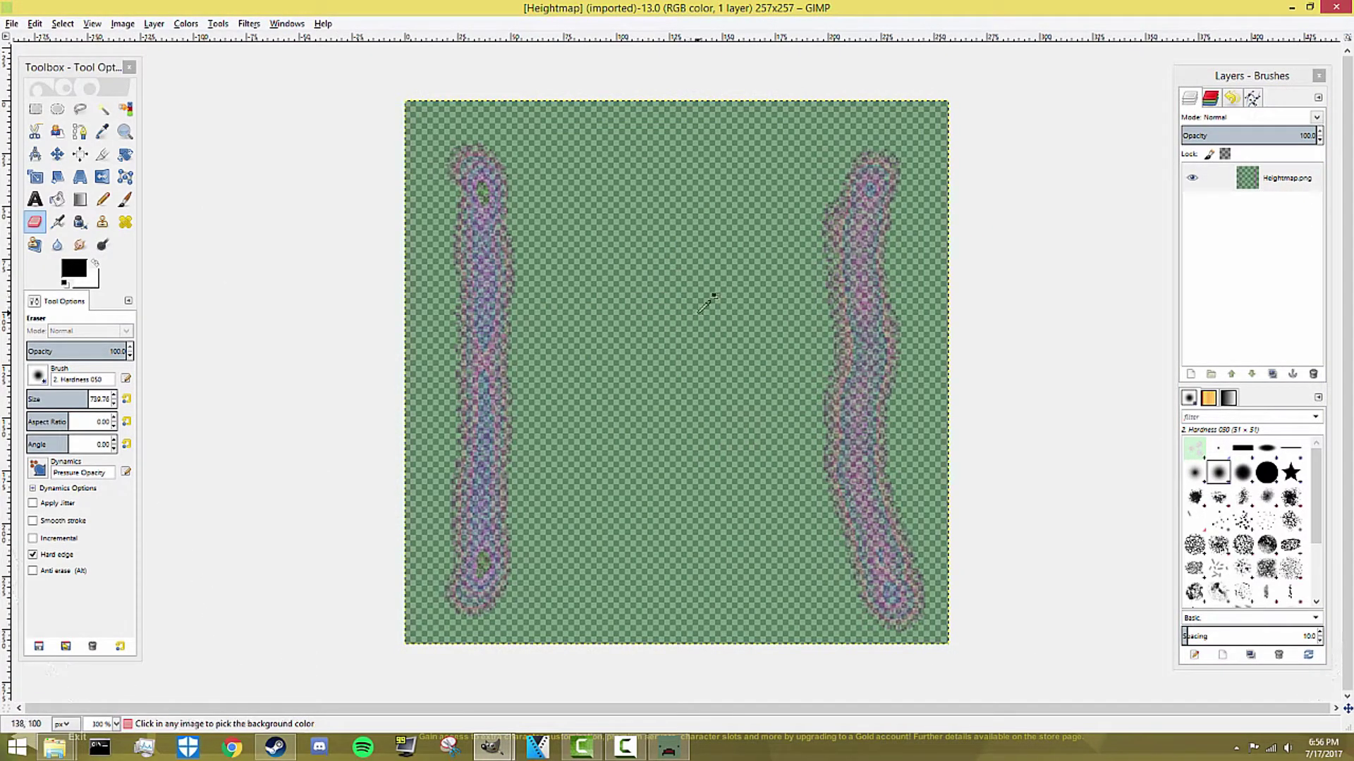
{"action": "key", "text": "ctrl+v"}
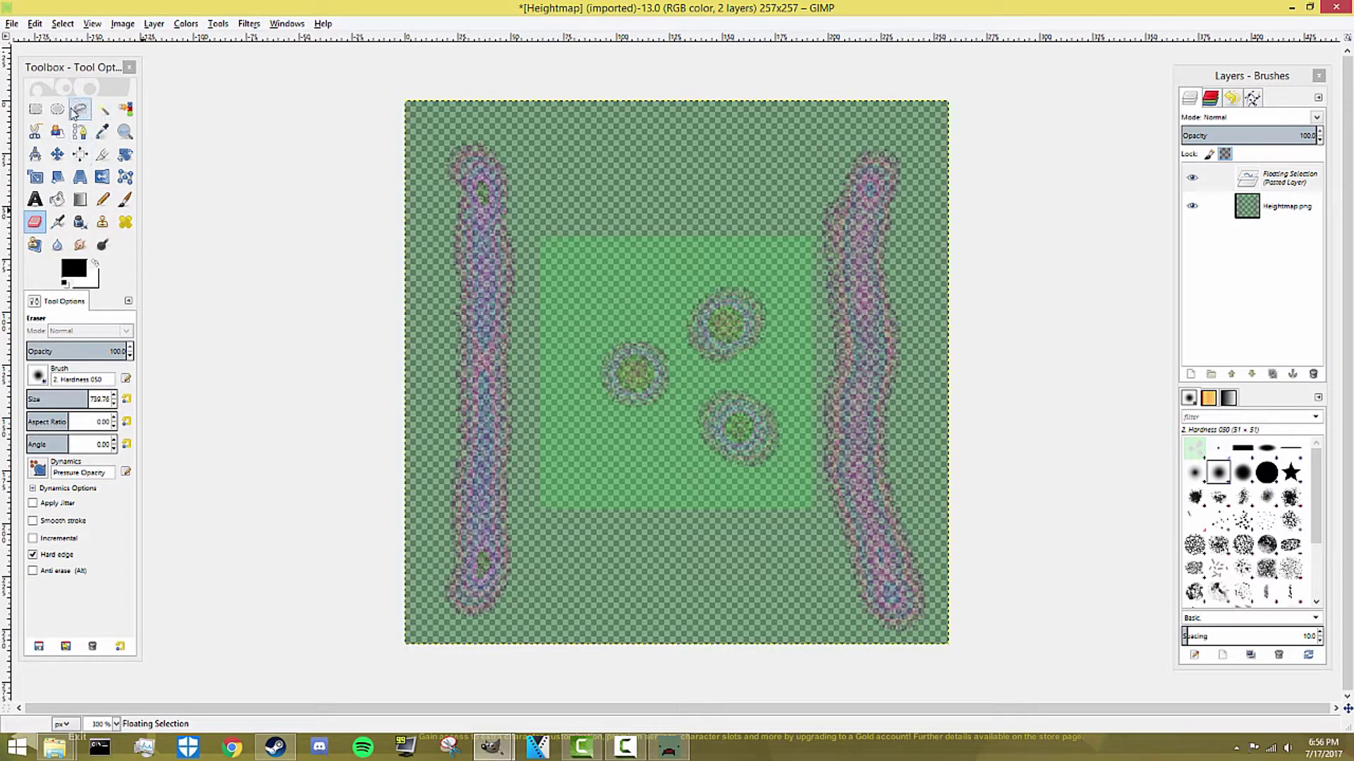
Turn the floating pasted selection into its own layer, Pasted Layer
{"action": "left_click", "coordinate": [35, 109]}
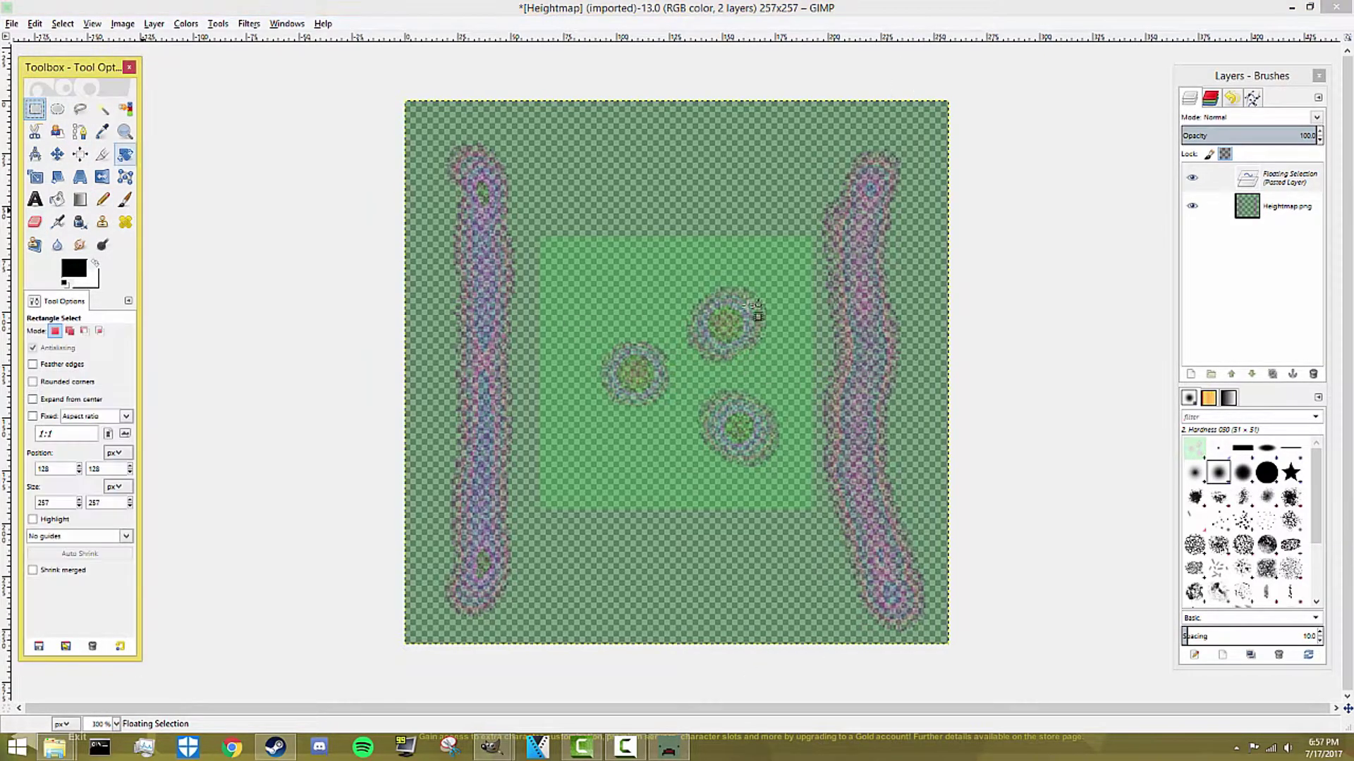
{"action": "scroll", "coordinate": [674, 457], "scroll_direction": "up", "scroll_amount": 2, "text": "ctrl"}
{"action": "scroll", "coordinate": [677, 465], "scroll_direction": "down", "scroll_amount": 1, "text": "ctrl"}
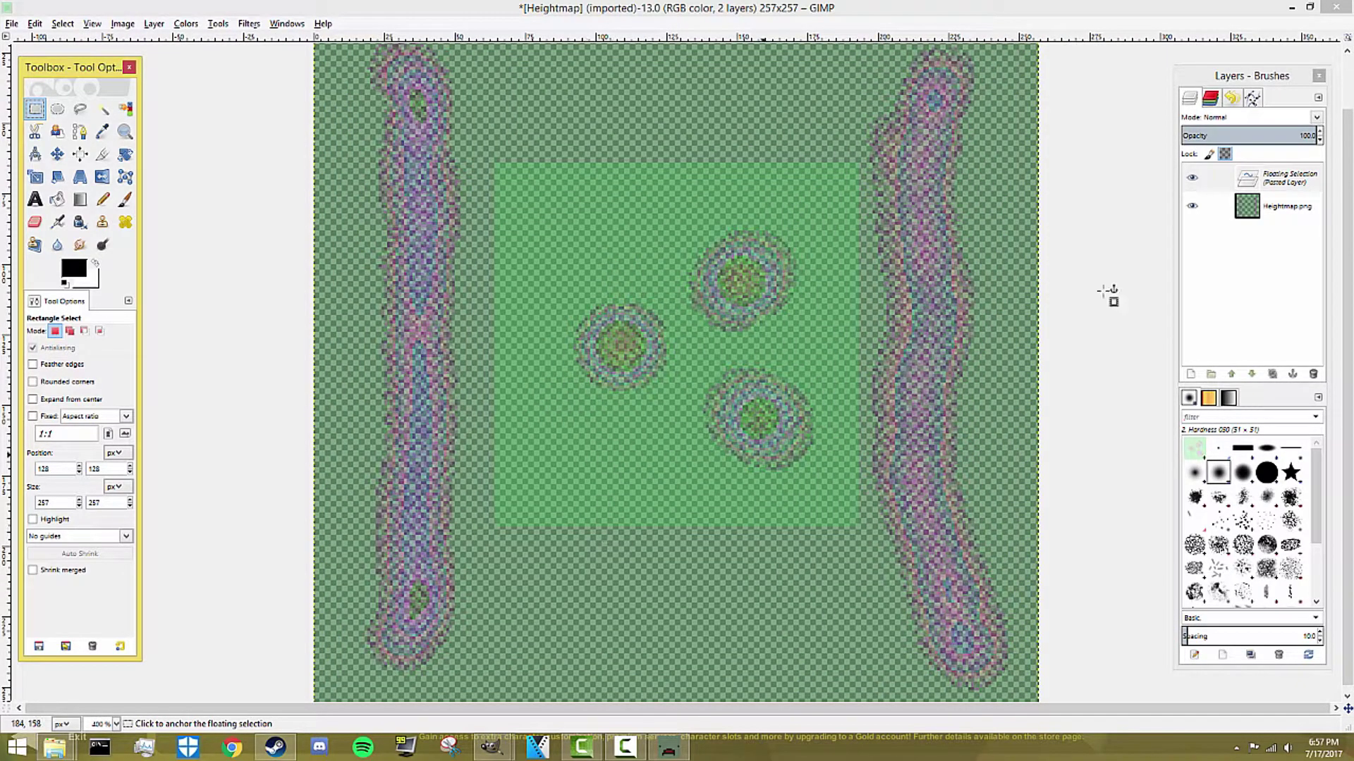
{"action": "left_click", "coordinate": [1279, 177]}
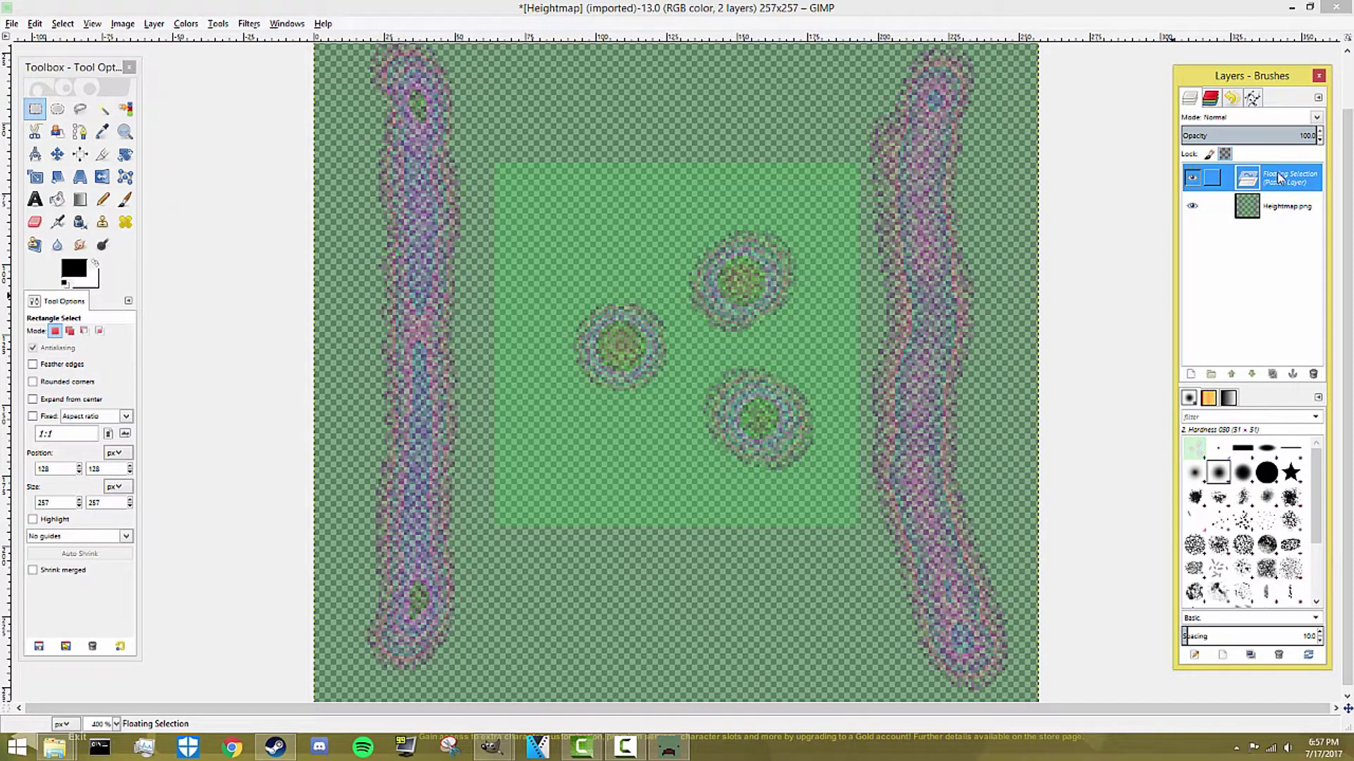
{"action": "left_click", "coordinate": [1190, 375]}
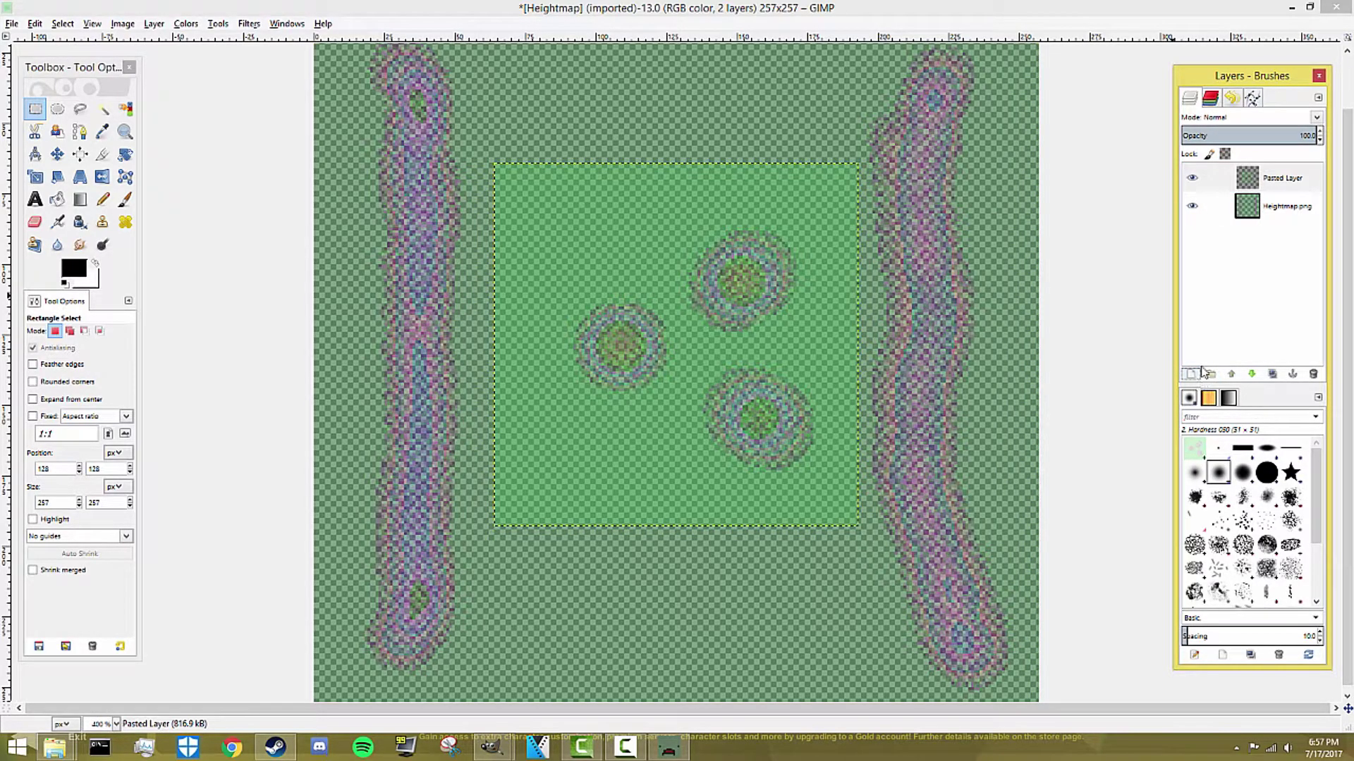
Select the 129x129 pasted-hills square at 64,64 with Heightmap.png as the active layer, ready to erase
{"action": "left_click", "coordinate": [1257, 177]}
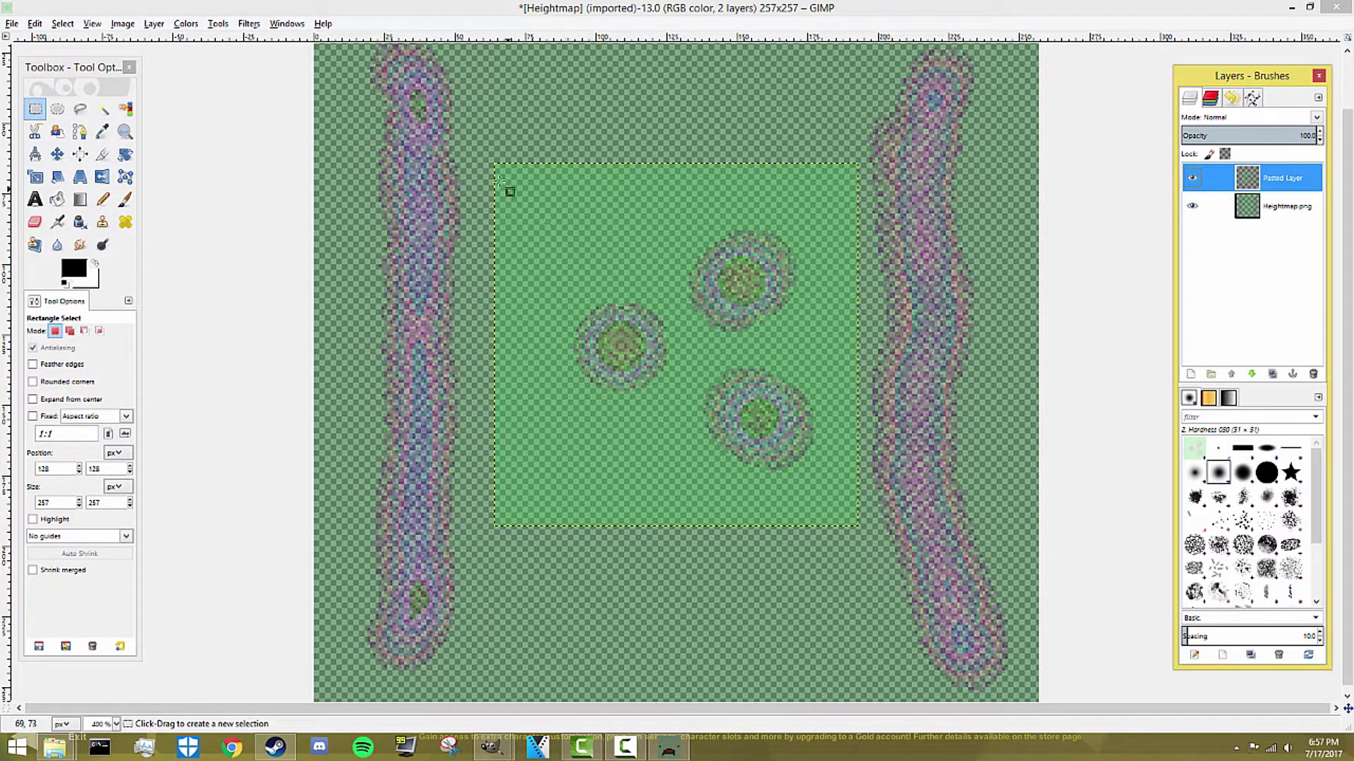
{"action": "left_click", "coordinate": [35, 111]}
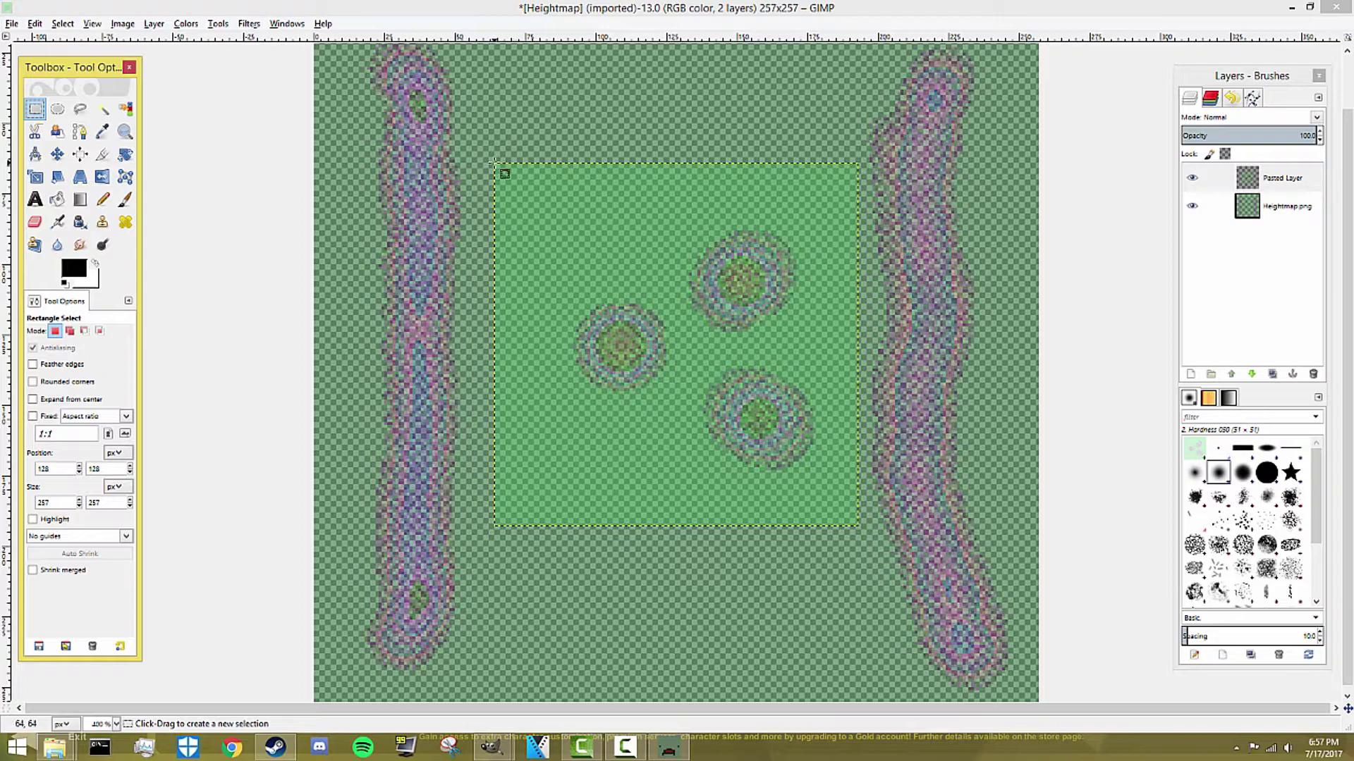
{"action": "left_click_drag", "start_coordinate": [494, 164], "coordinate": [858, 526]}
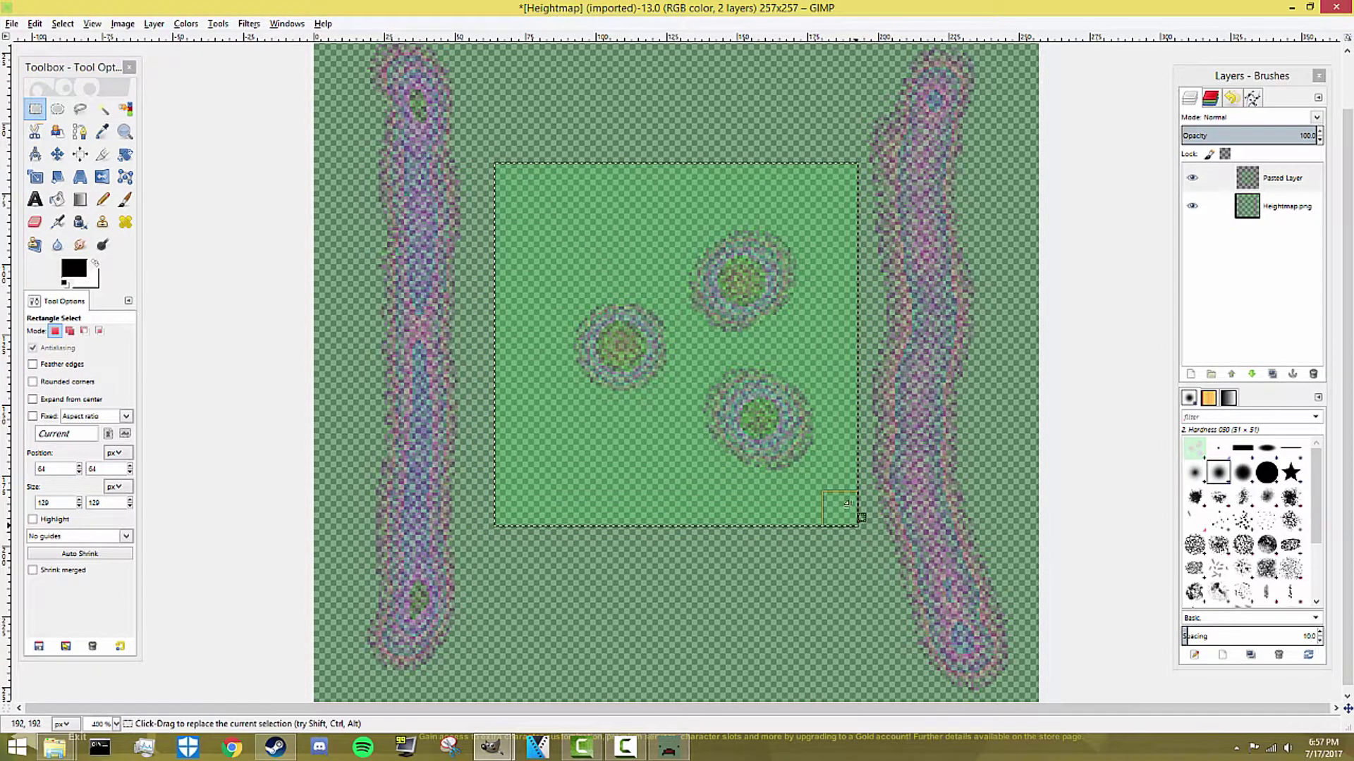
{"action": "left_click", "coordinate": [1283, 206]}
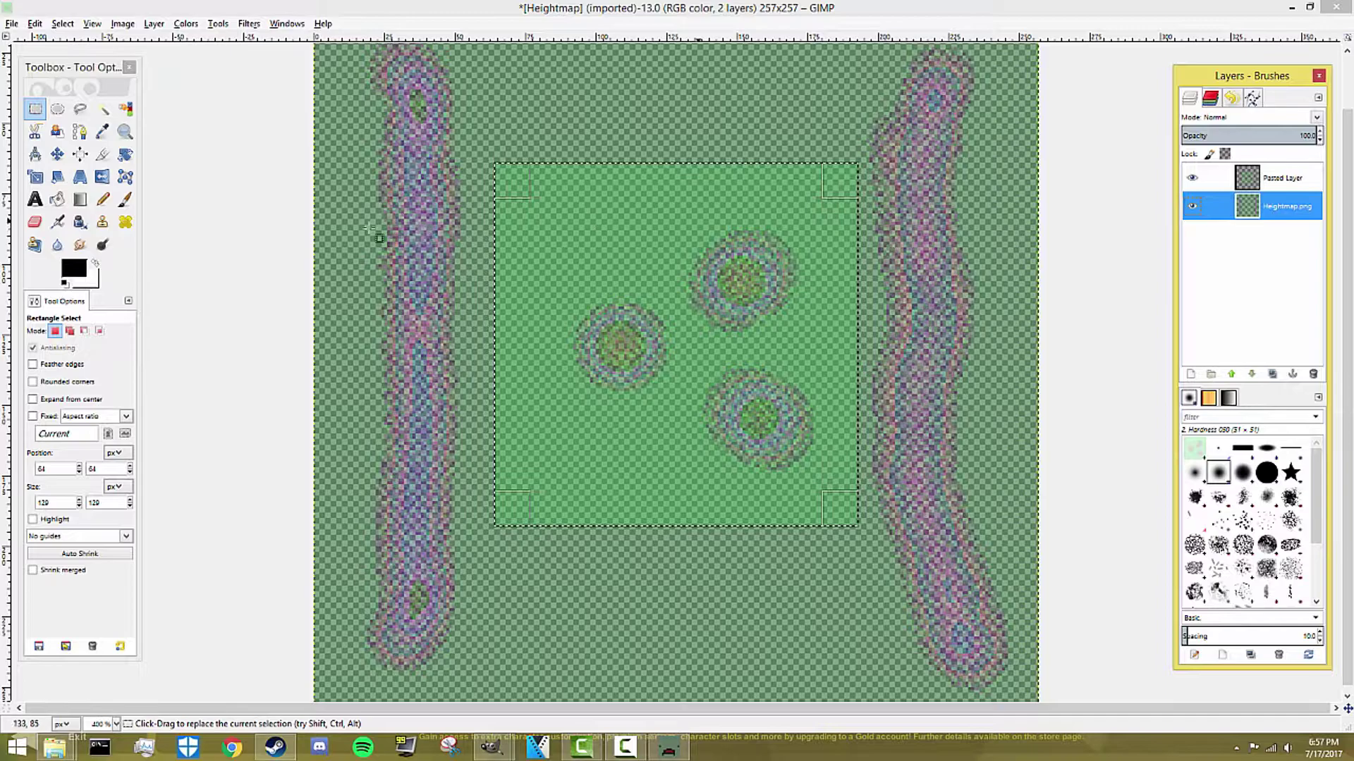
{"action": "left_click", "coordinate": [35, 223]}
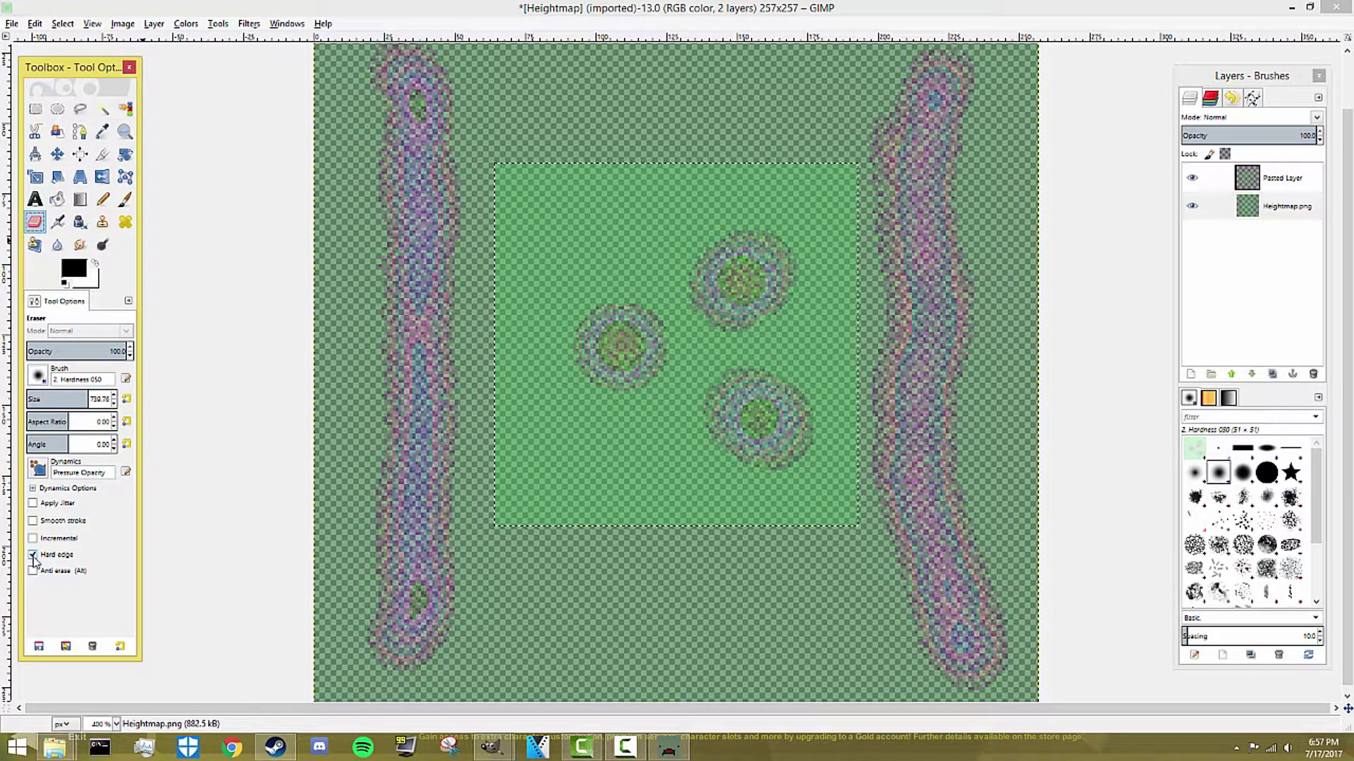
Shrink the eraser and erase the lighter patch so the three hills blend into the Medium heightmap
{"action": "mouse_move", "coordinate": [35, 401]}
{"action": "left_mouse_down"}
{"action": "mouse_move", "coordinate": [55, 402]}
{"action": "mouse_move", "coordinate": [40, 403]}
{"action": "left_mouse_up"}
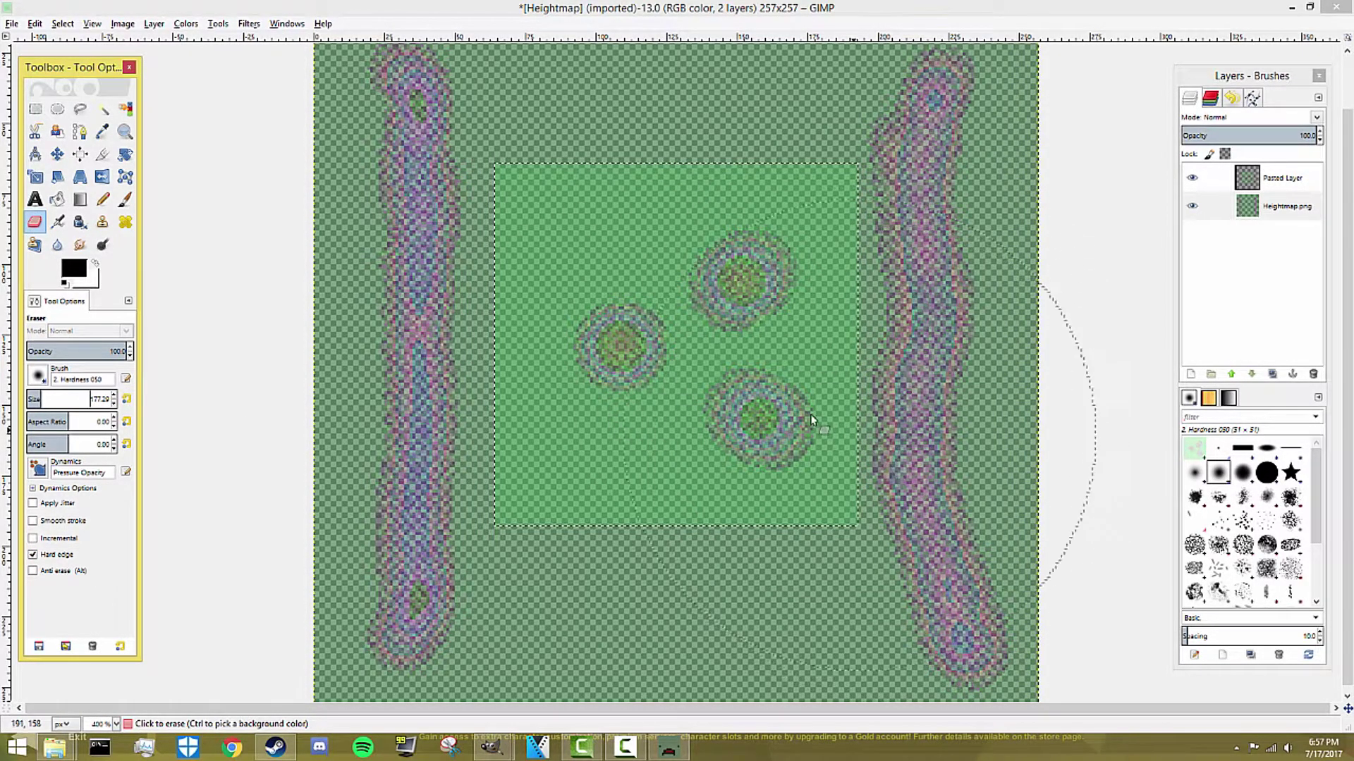
{"action": "mouse_move", "coordinate": [751, 422]}
{"action": "left_mouse_down"}
{"action": "mouse_move", "coordinate": [547, 333]}
{"action": "mouse_move", "coordinate": [784, 258]}
{"action": "left_mouse_up"}
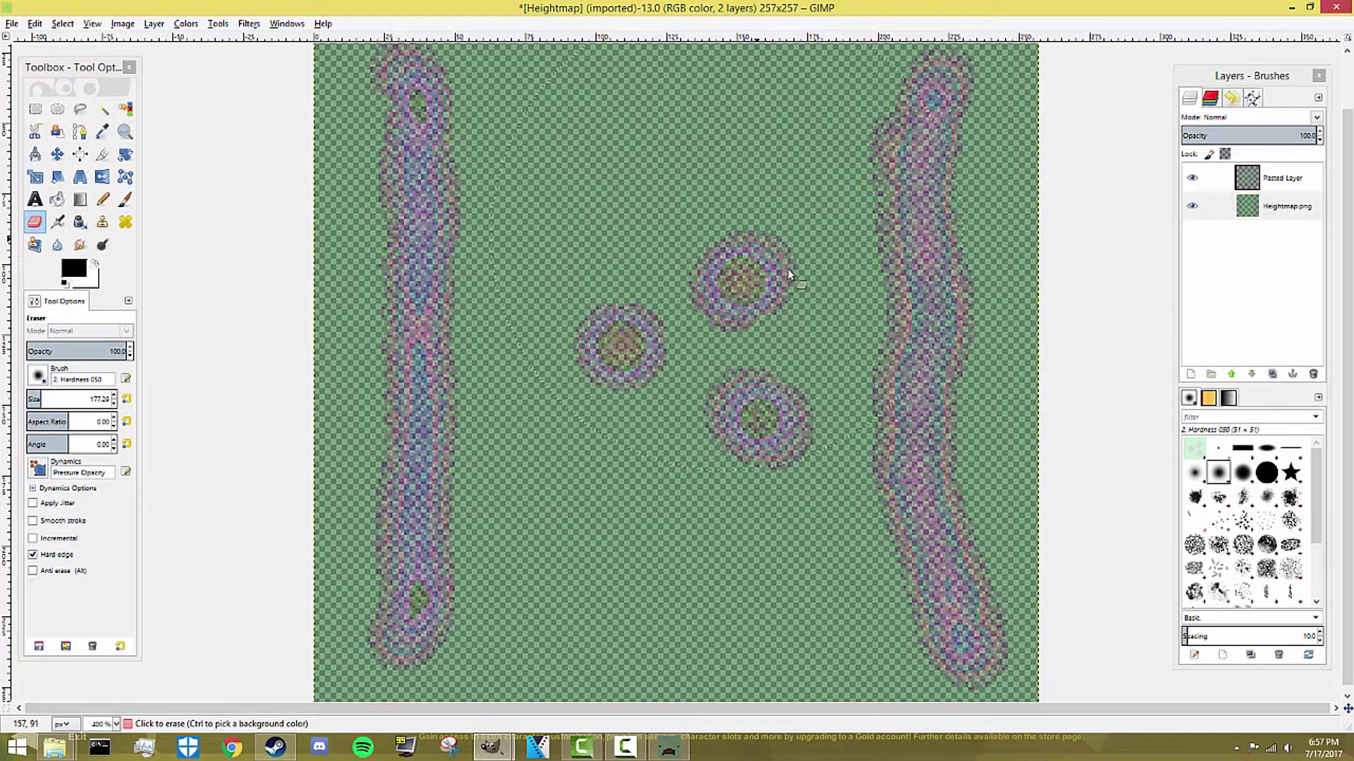
{"action": "mouse_move", "coordinate": [920, 380]}
{"action": "left_mouse_down"}
{"action": "mouse_move", "coordinate": [493, 335]}
{"action": "mouse_move", "coordinate": [691, 517]}
{"action": "left_mouse_up"}
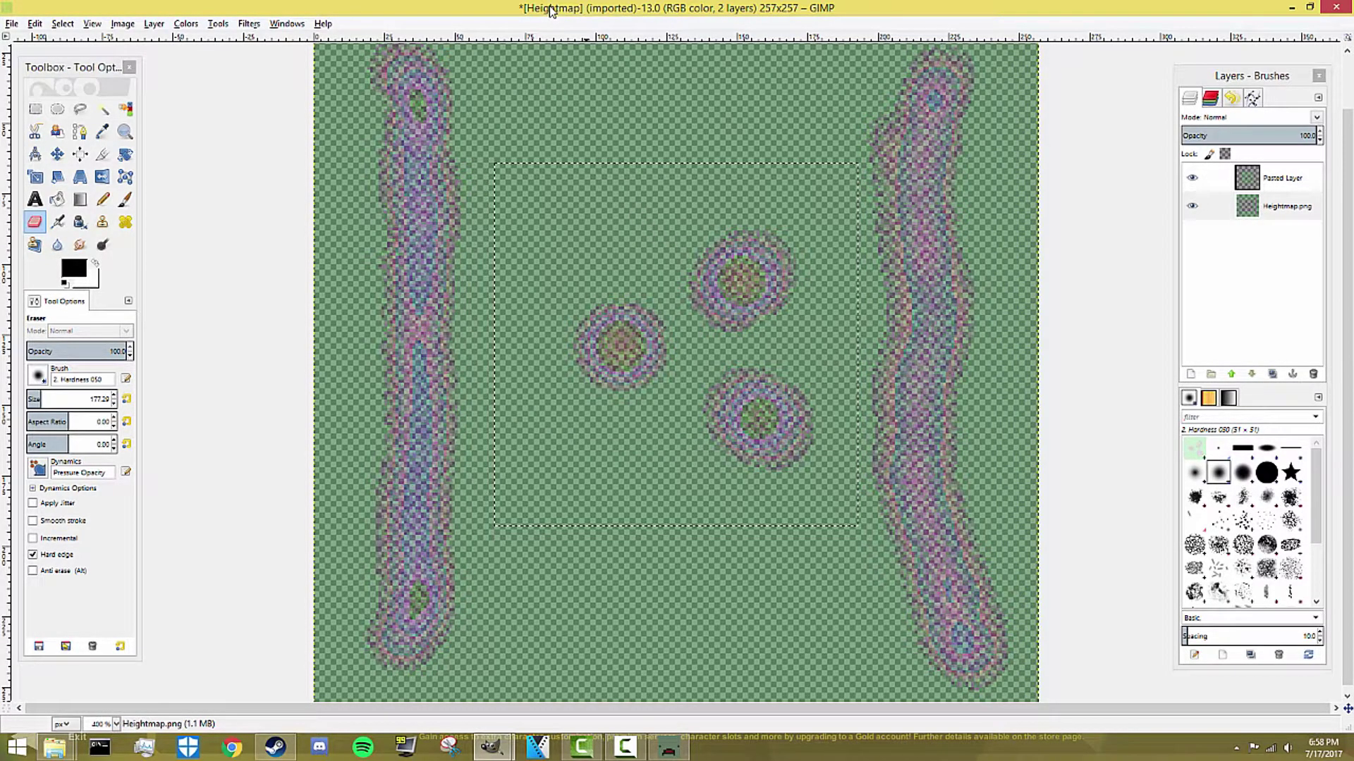
Overwrite the Medium map's Terrain Heightmap.png with the edited three-hill version via File > Overwrite
{"action": "left_click", "coordinate": [11, 24]}
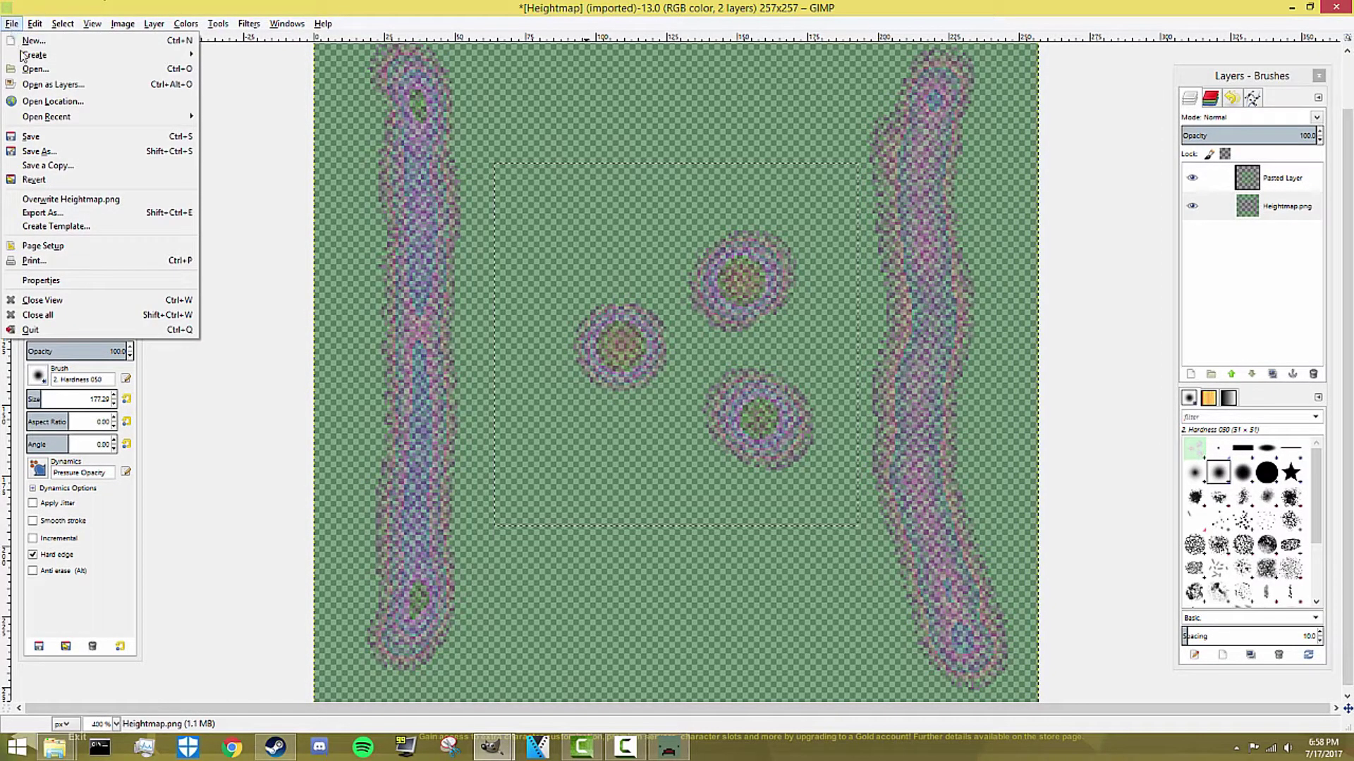
{"action": "left_click", "coordinate": [56, 200]}
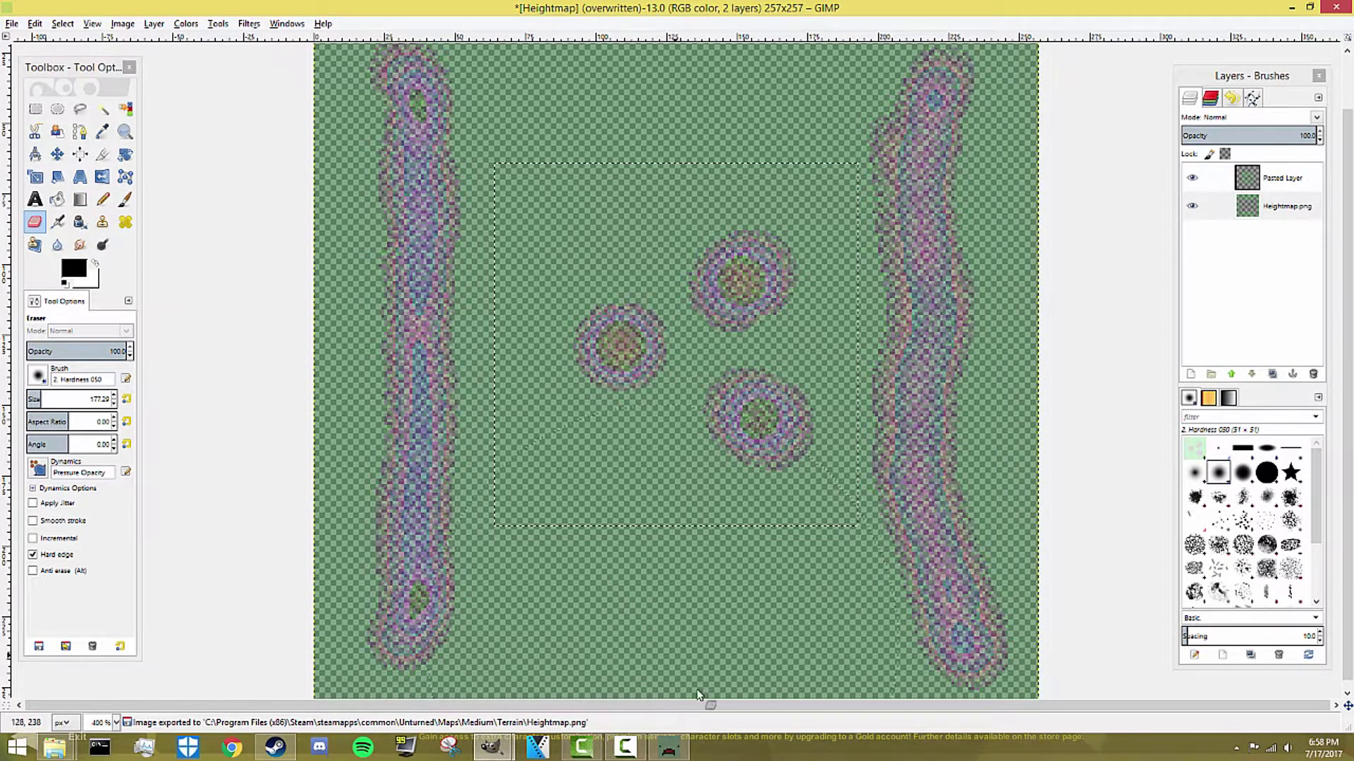
{"action": "mouse_move", "coordinate": [674, 753]}
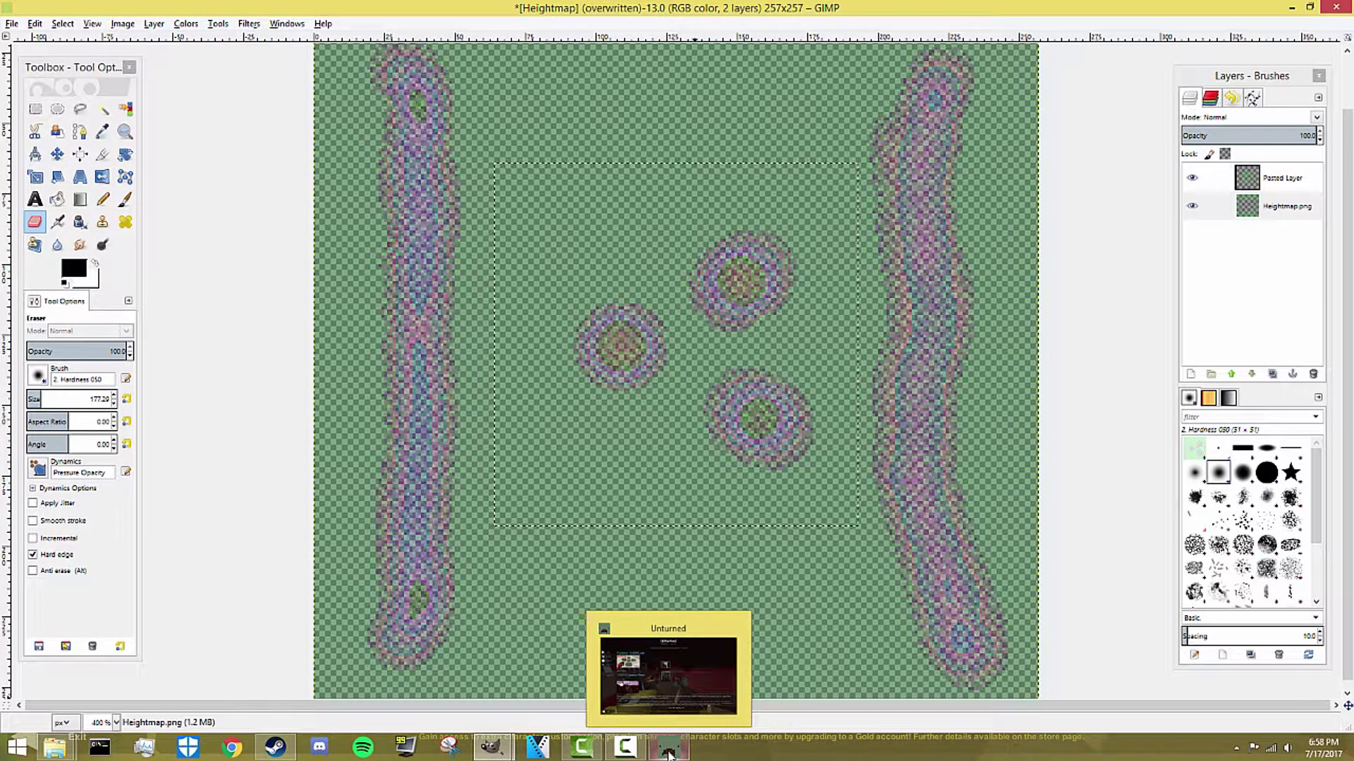
In Unturned, open the Medium map in the Workshop level editor
{"action": "left_click", "coordinate": [668, 753]}
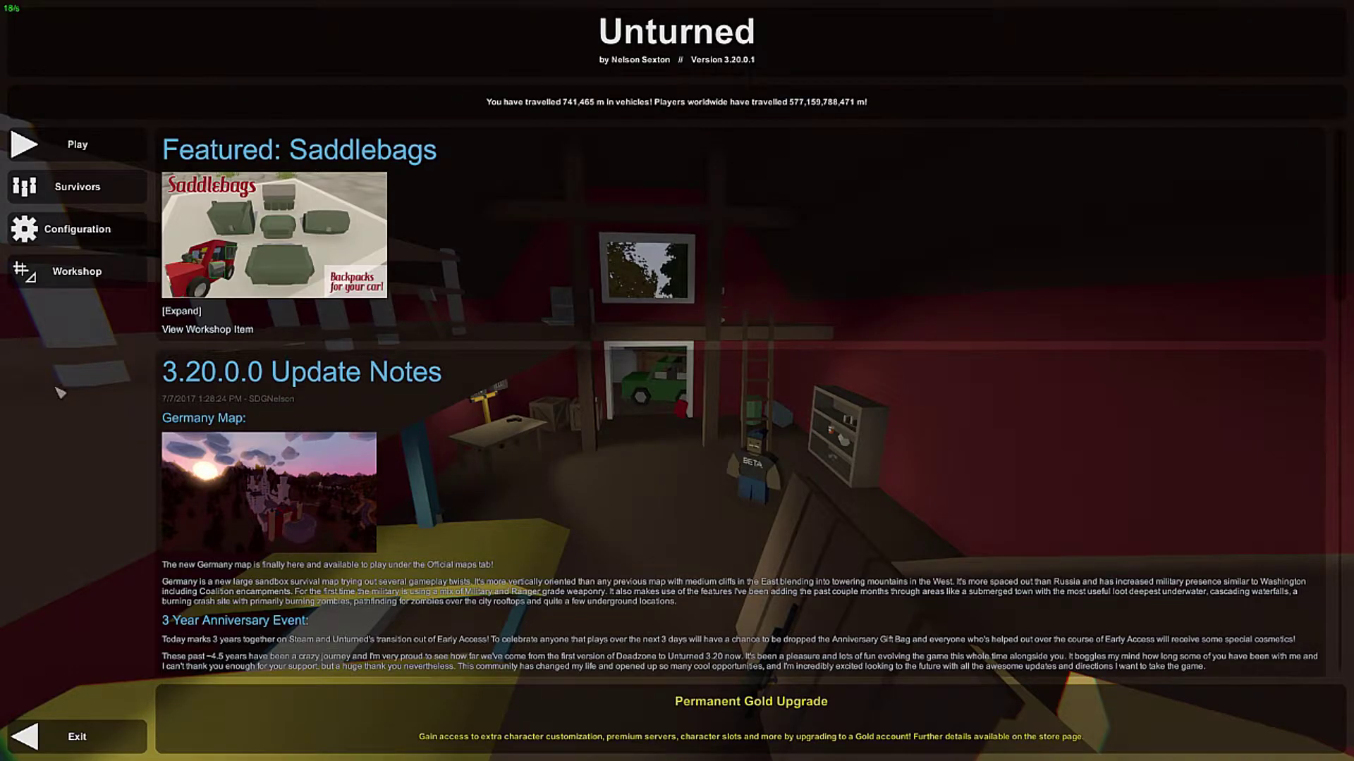
{"action": "left_click", "coordinate": [77, 271]}
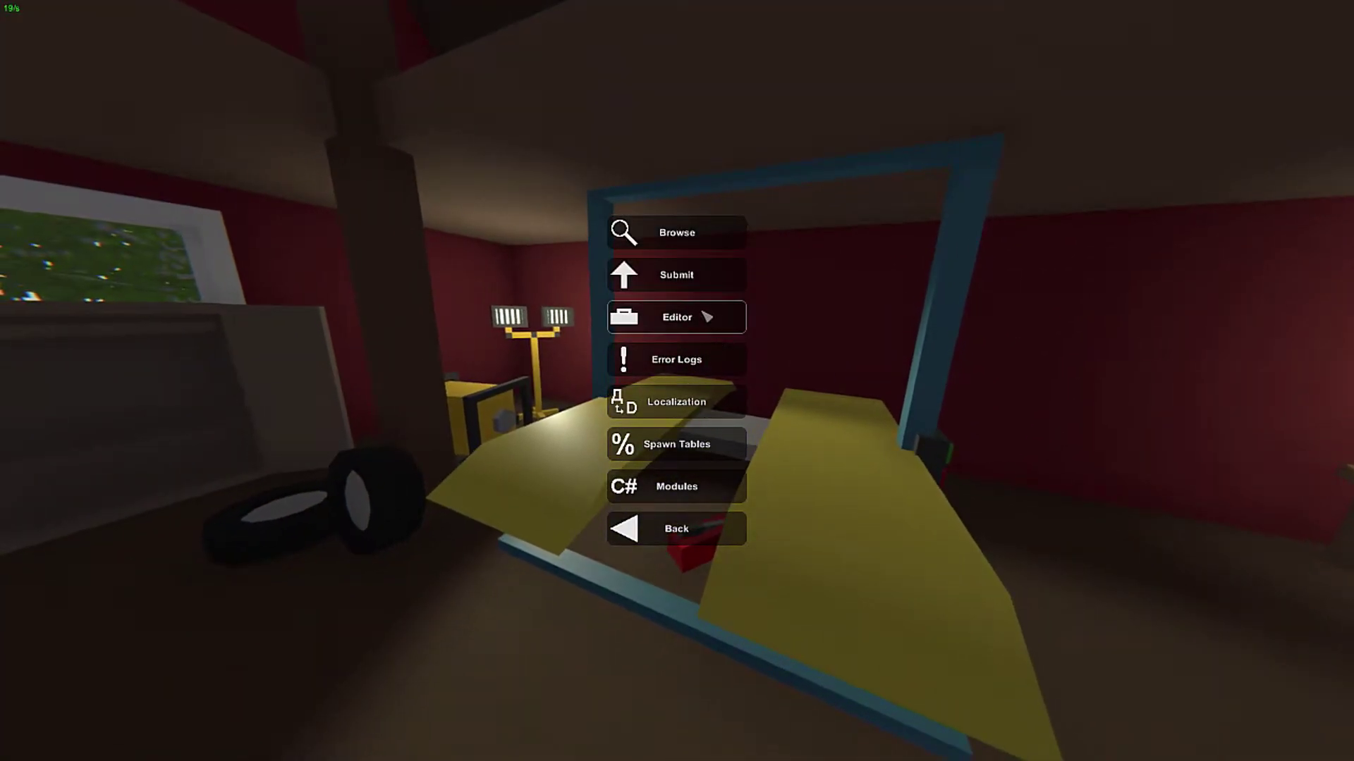
{"action": "left_click", "coordinate": [707, 320]}
{"action": "left_click", "coordinate": [735, 564]}
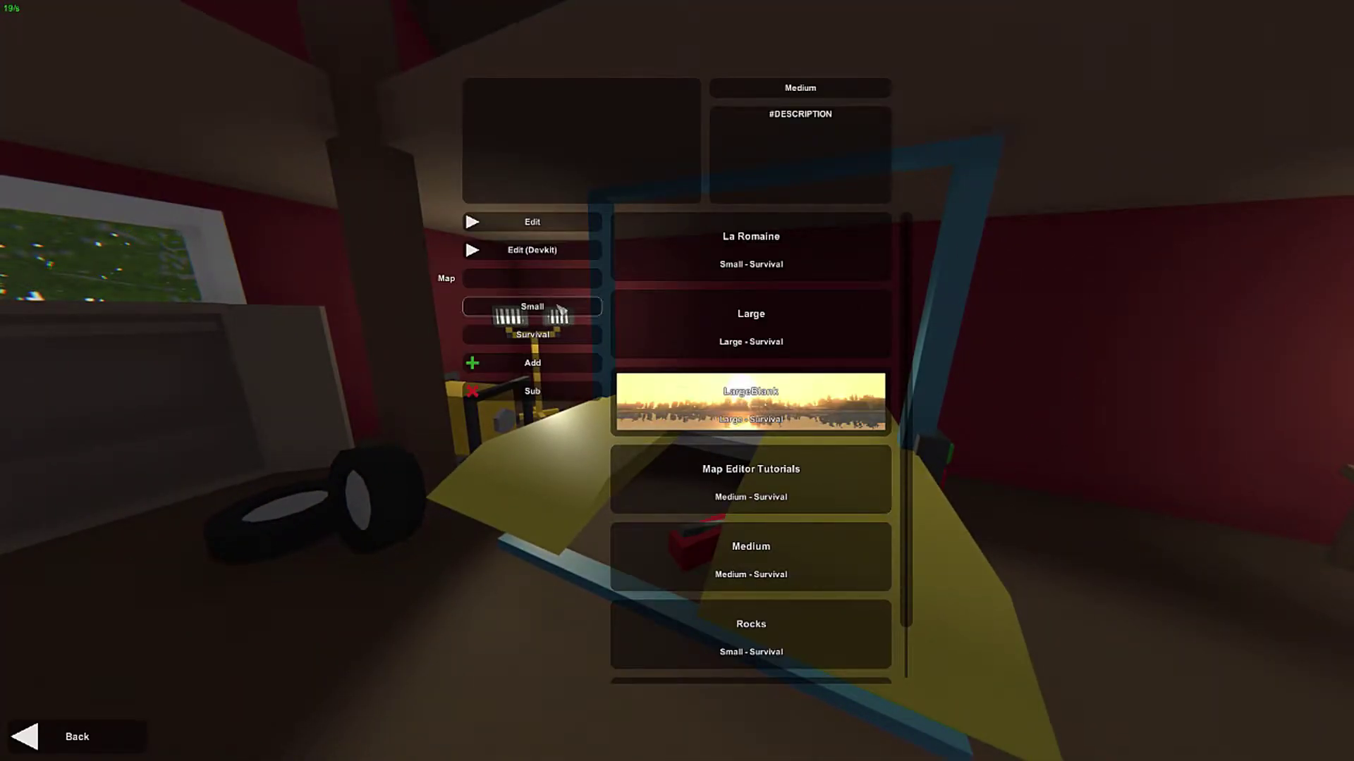
{"action": "left_click", "coordinate": [533, 223]}
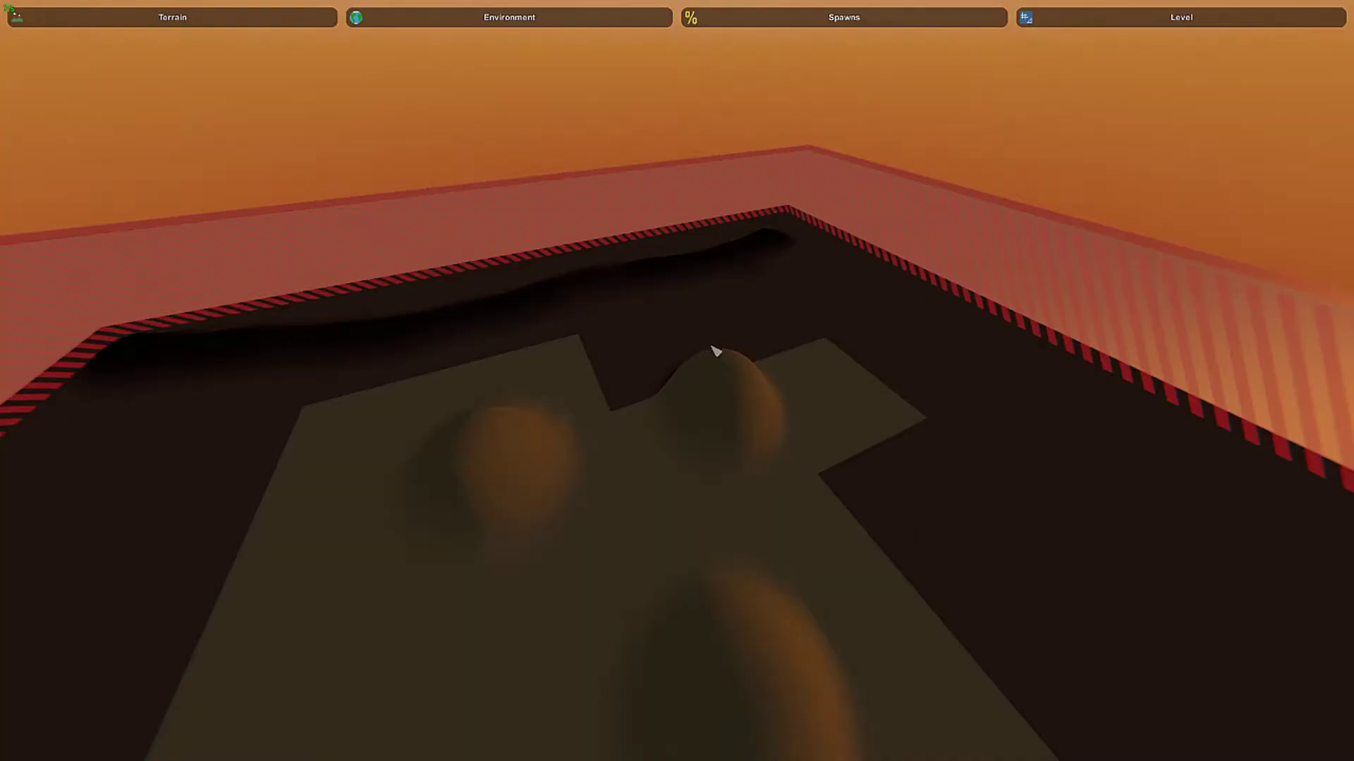
Fly over the reloaded Medium terrain toward the sunset, passing the new hills
{"action": "right_click_drag", "start_coordinate": [707, 402], "coordinate": [1191, 391]}
{"action": "key", "text": "w"}
{"action": "key", "text": "a"}
{"action": "key", "text": "w"}
{"action": "right_click_drag", "start_coordinate": [1022, 310], "coordinate": [141, 290]}
{"action": "key", "text": "d"}
{"action": "key", "text": "d"}
Swing back and fly across the three hills toward the map's edge wall
{"action": "right_click_drag", "start_coordinate": [677, 381], "coordinate": [888, 377]}
{"action": "key", "text": "a"}
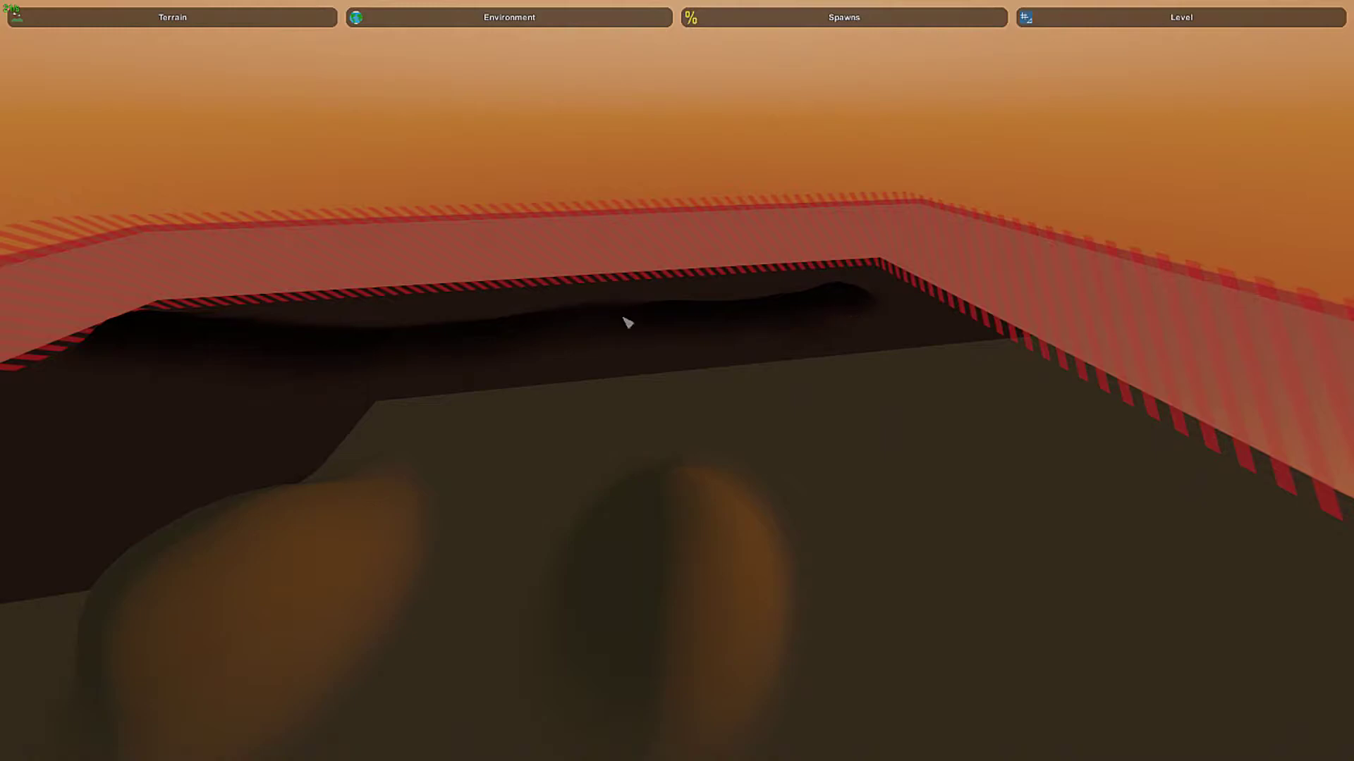
{"action": "right_click_drag", "start_coordinate": [276, 355], "coordinate": [380, 291]}
{"action": "key", "text": "a"}
{"action": "key", "text": "w"}
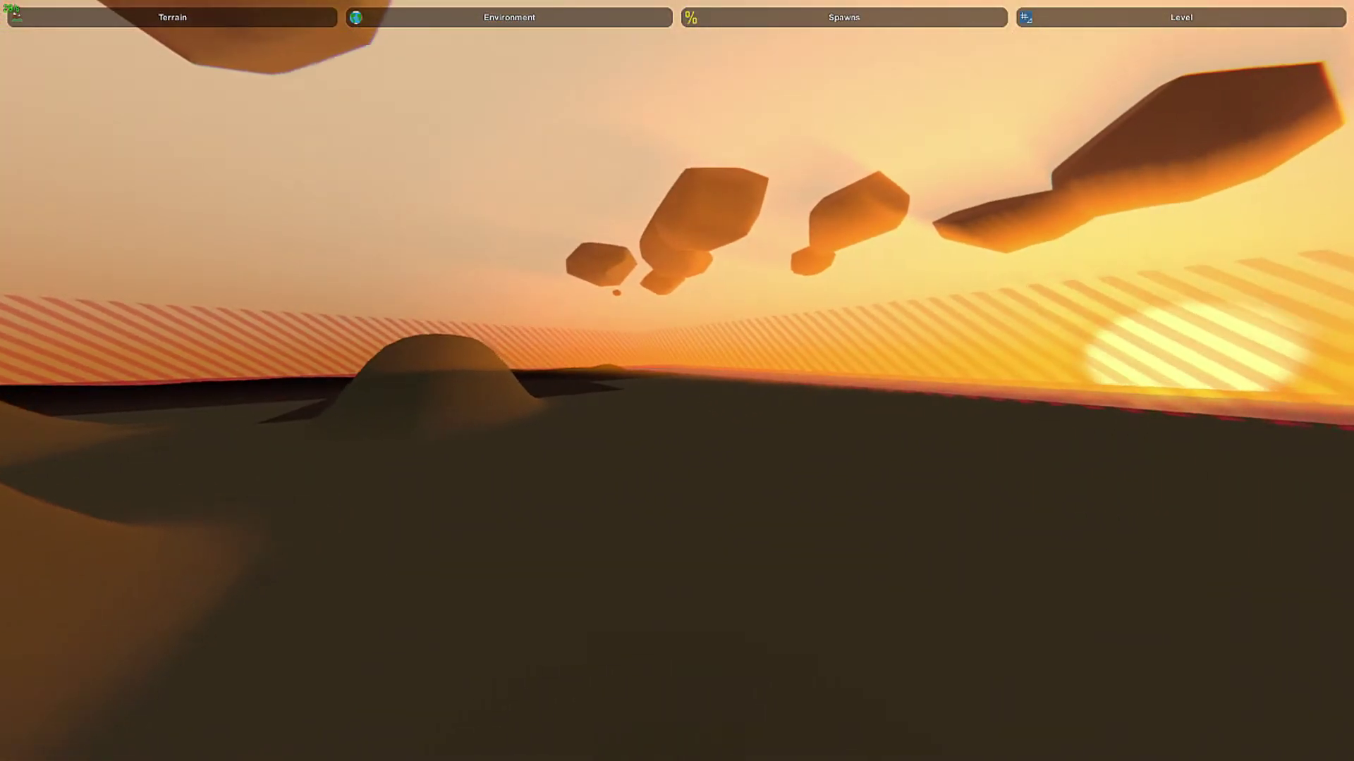
{"action": "right_click_drag", "start_coordinate": [212, 326], "coordinate": [198, 326]}
{"action": "key", "text": "w"}
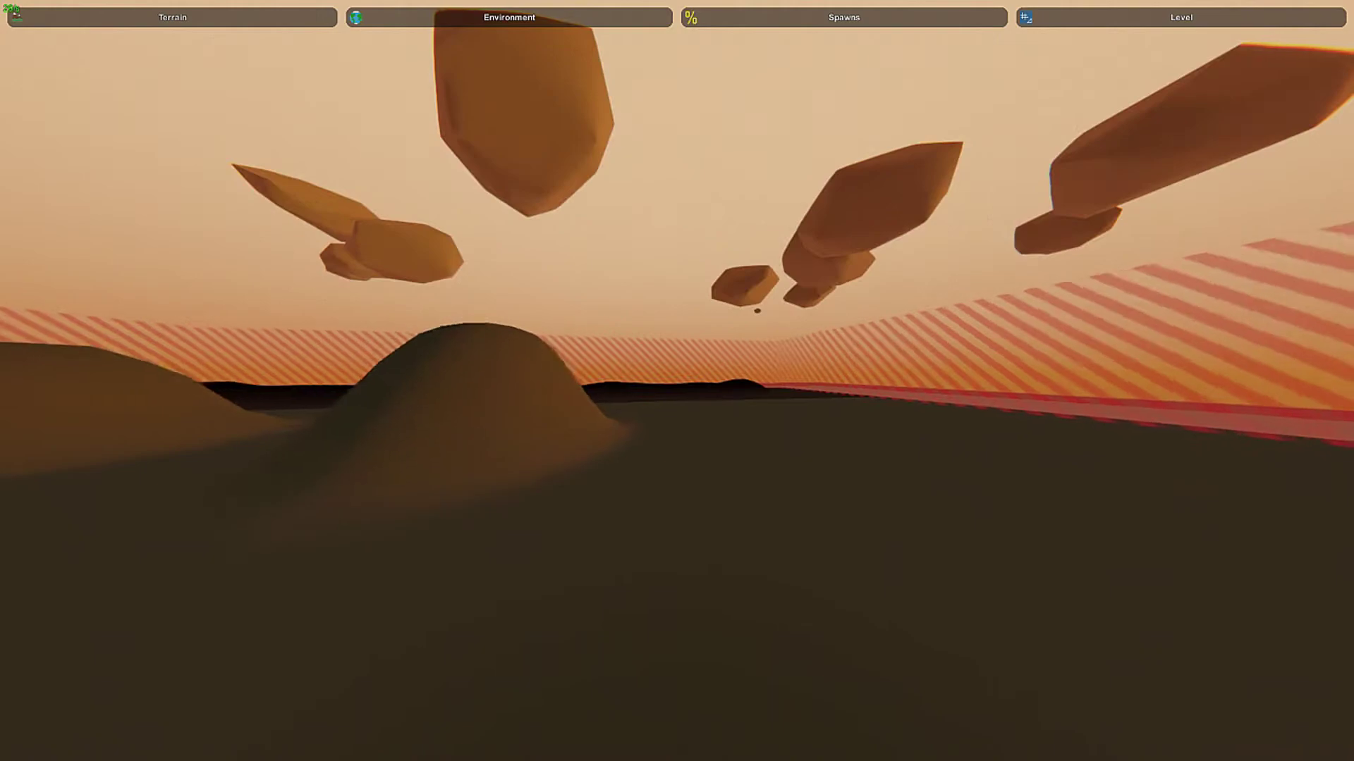